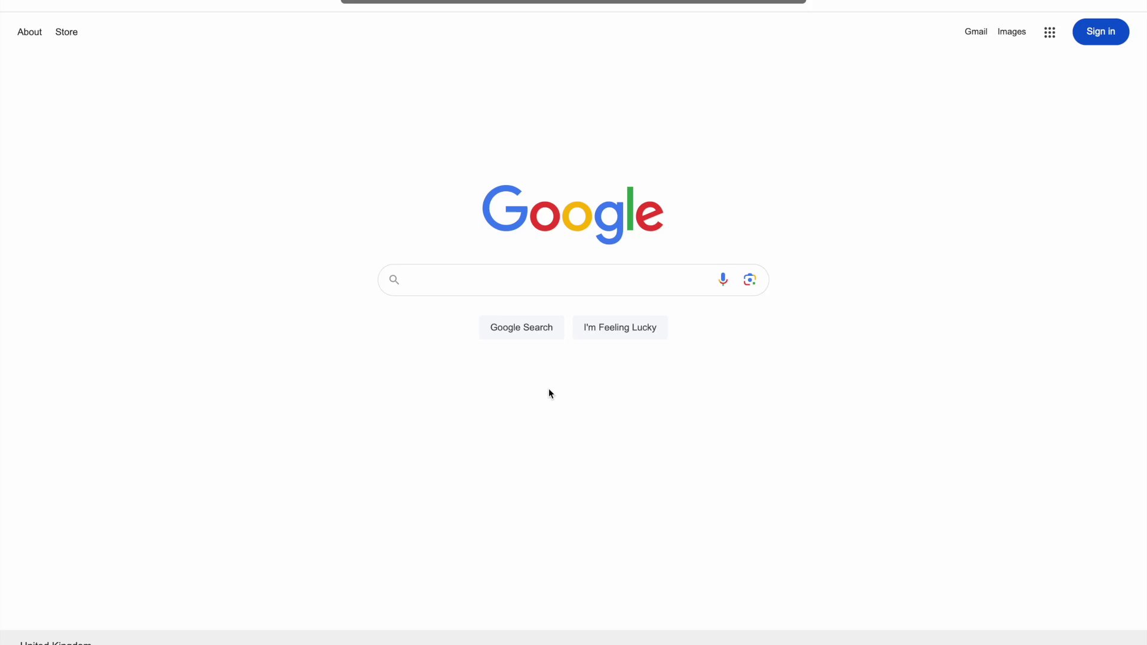
Search Google for 'uk part 66 aircraft maintenance licence'
click(495, 279)
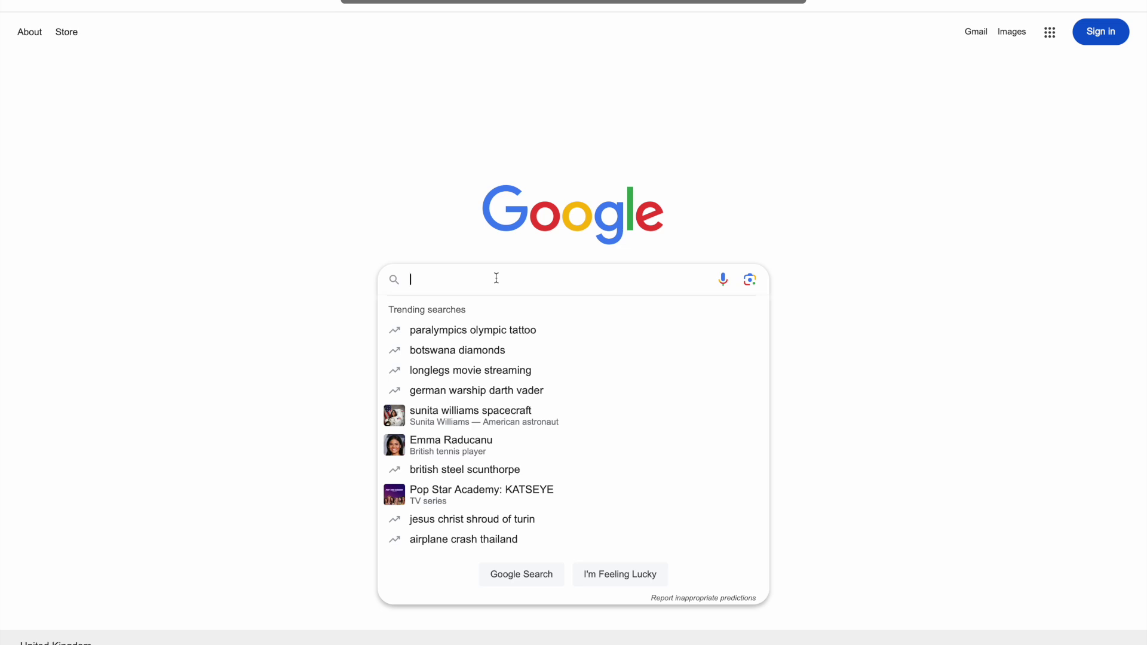
text(app)
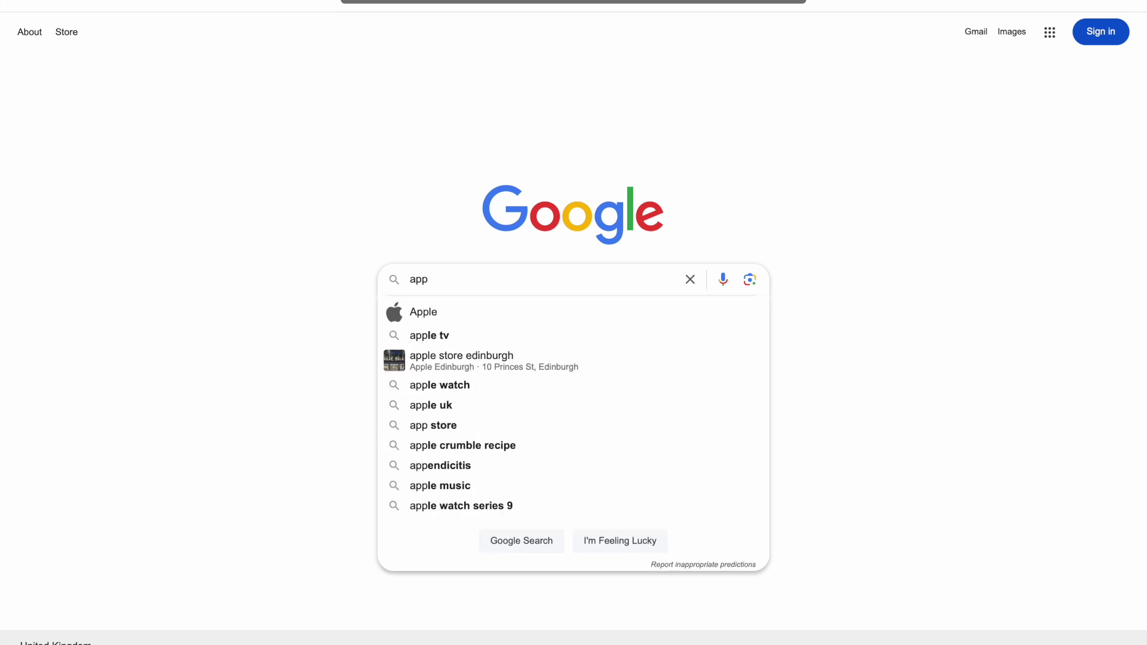
text(ly for uk )
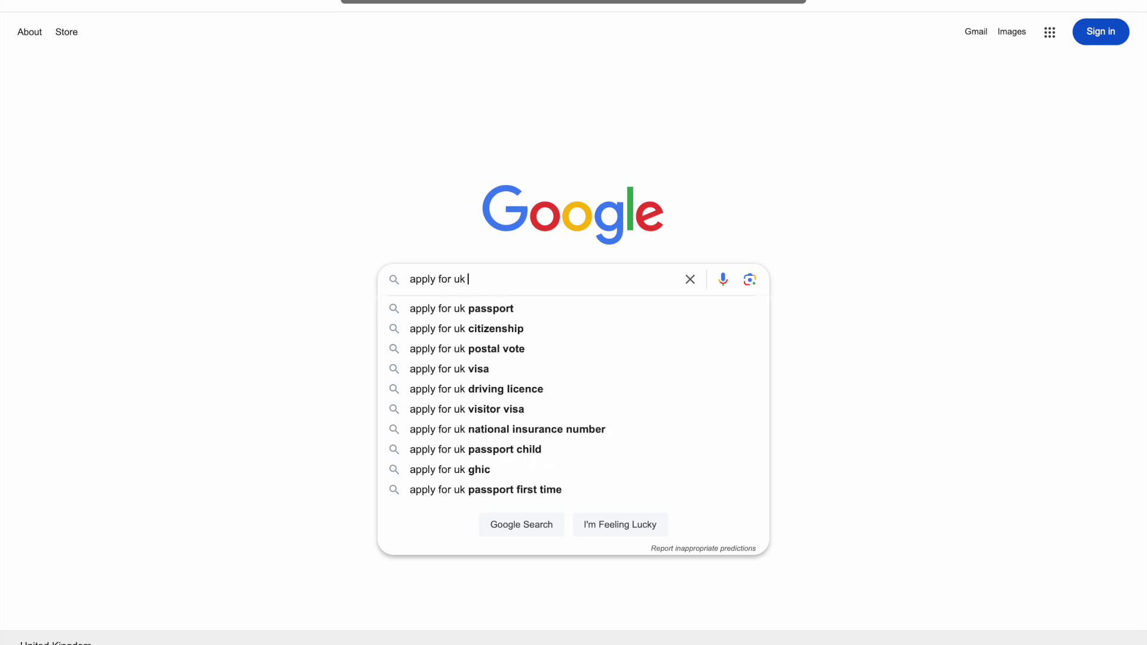
text(pa)
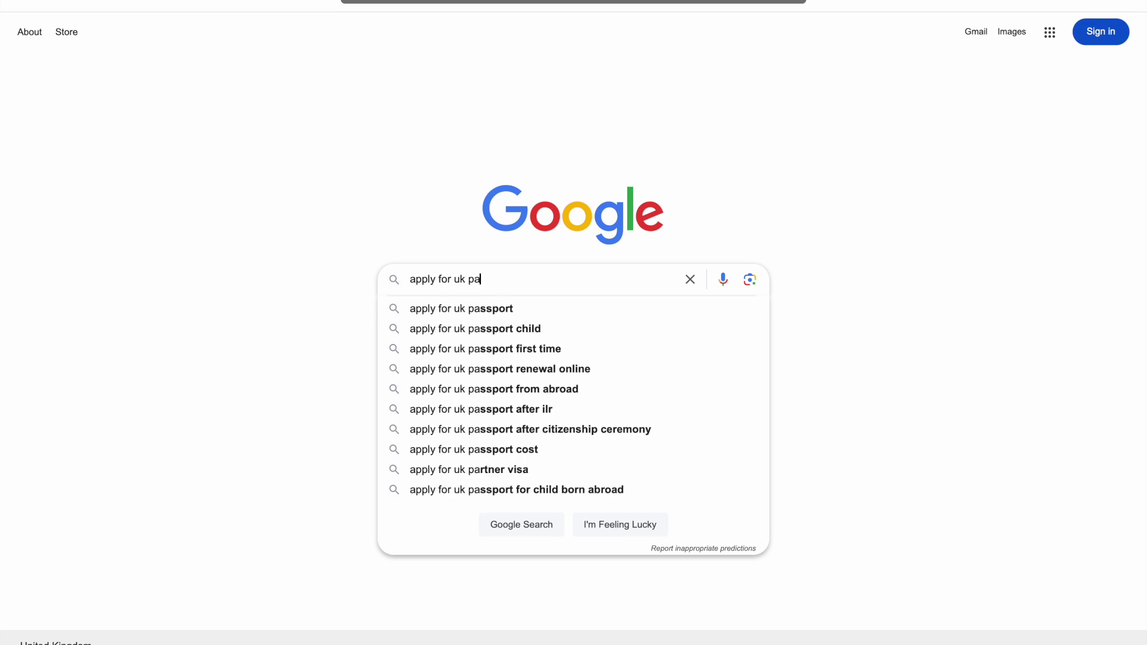
text(rt 66 )
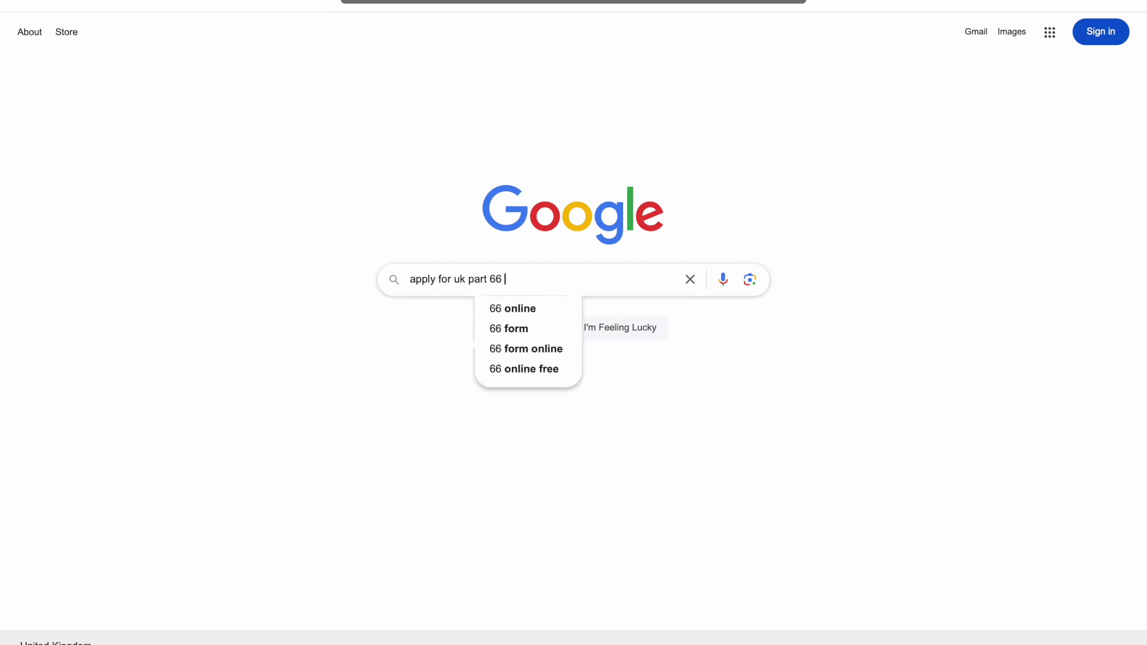
text(aircraf)
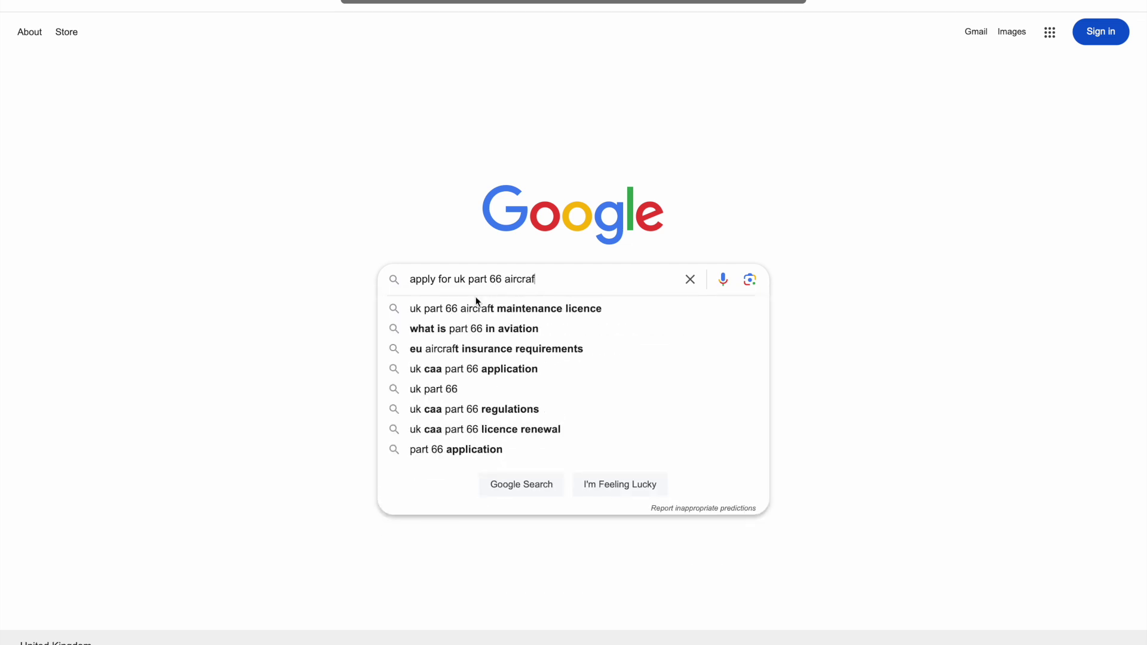
click(560, 310)
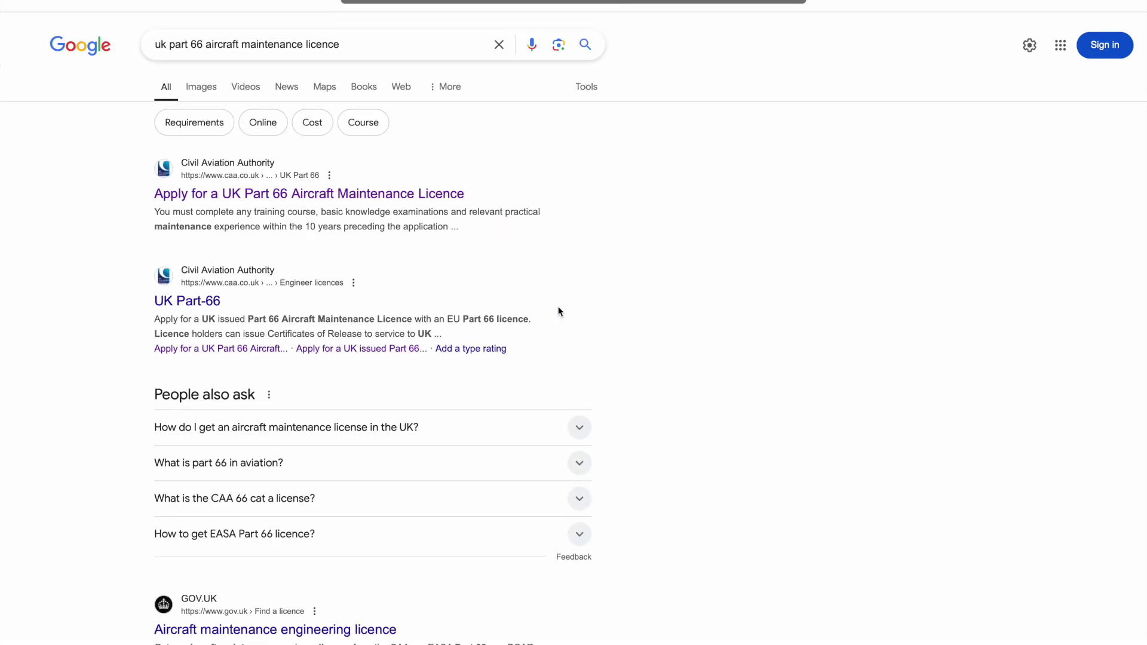
Open the CAA Part 66 licence page and expand 'How do I apply?' to show SRG 1014
click(284, 194)
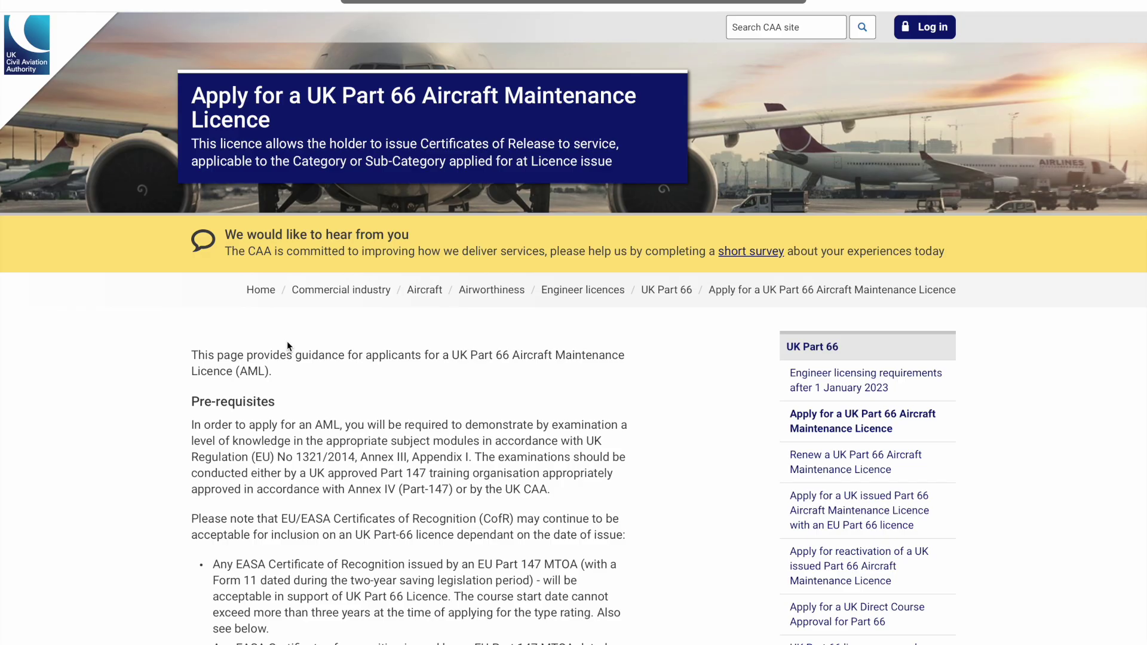
scroll(287, 342, down, 10)
scroll(287, 341, down, 4)
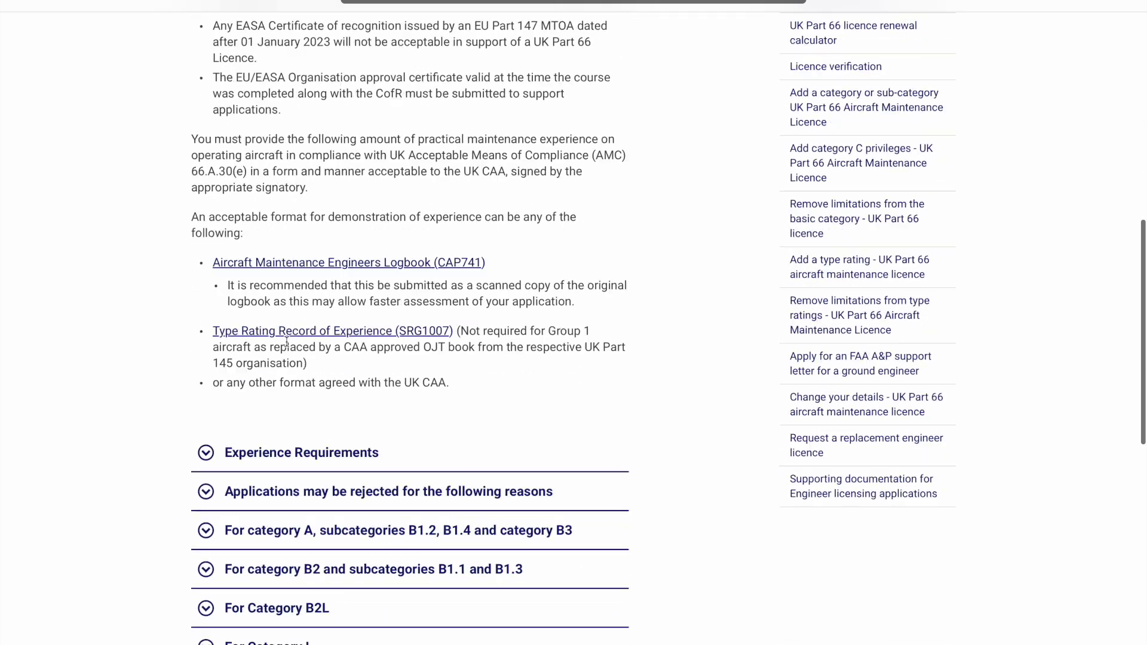
click(326, 521)
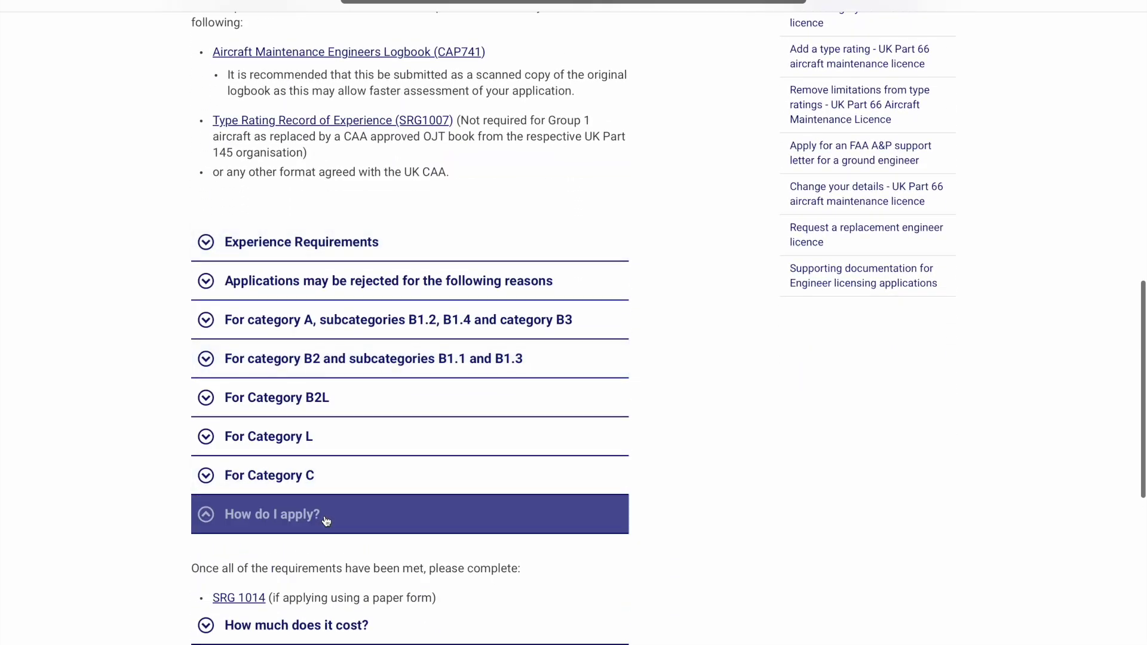
scroll(326, 521, down, 1)
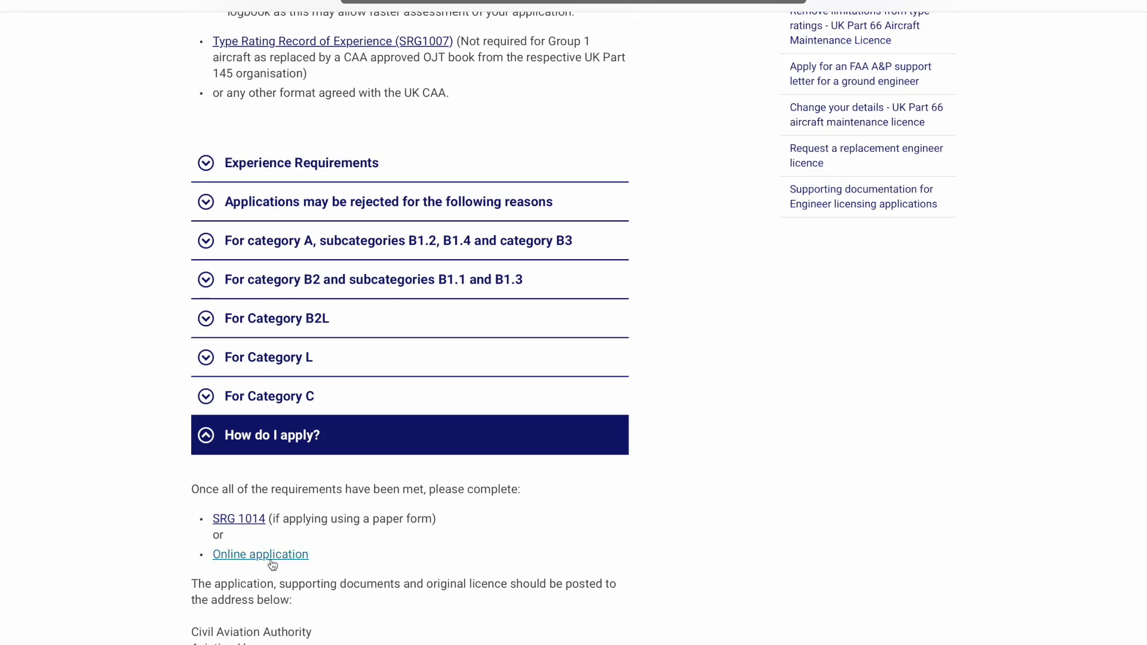
Open the online application, accept the Terms and Conditions, and start saving the application
click(270, 555)
scroll(375, 548, down, 1)
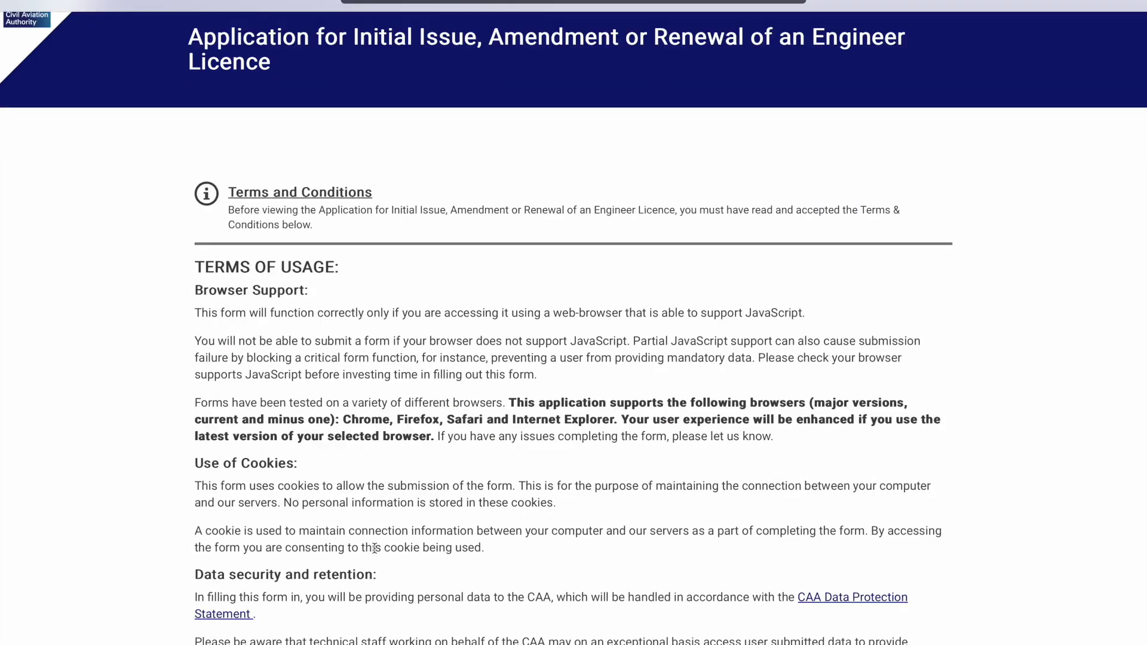
scroll(375, 548, down, 10)
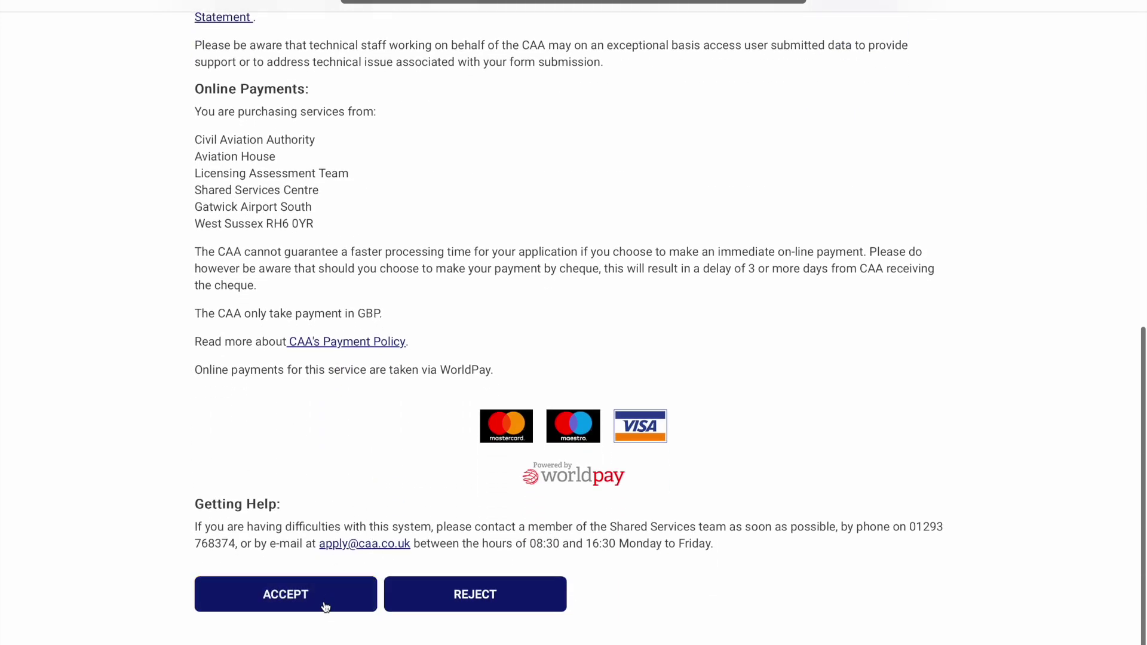
click(326, 601)
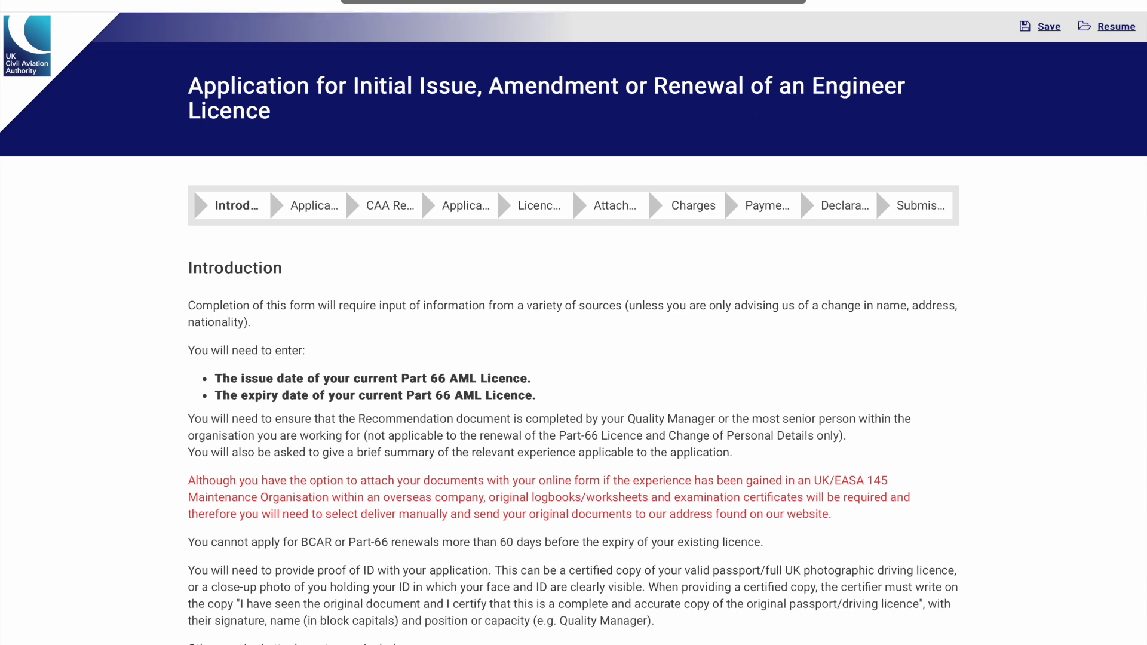
click(1055, 31)
Save the application under a 6-digit PIN and confirm
click(1051, 36)
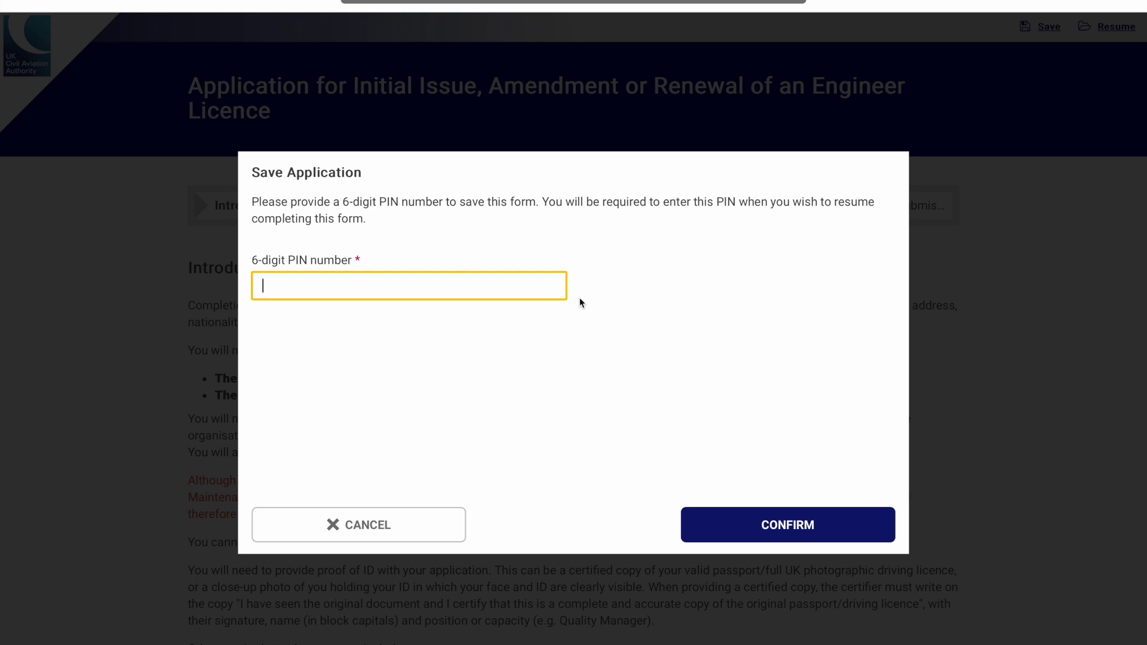
text(123456)
click(836, 518)
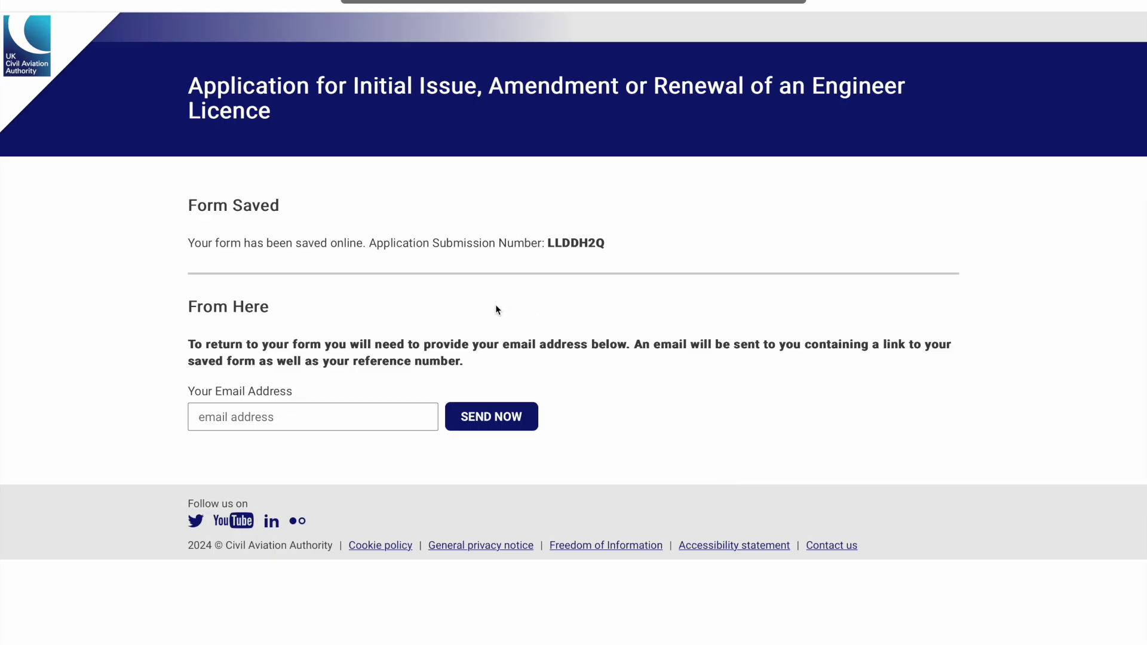
Enter your e-mail address in the Your Email Address field, correcting a typo
click(361, 413)
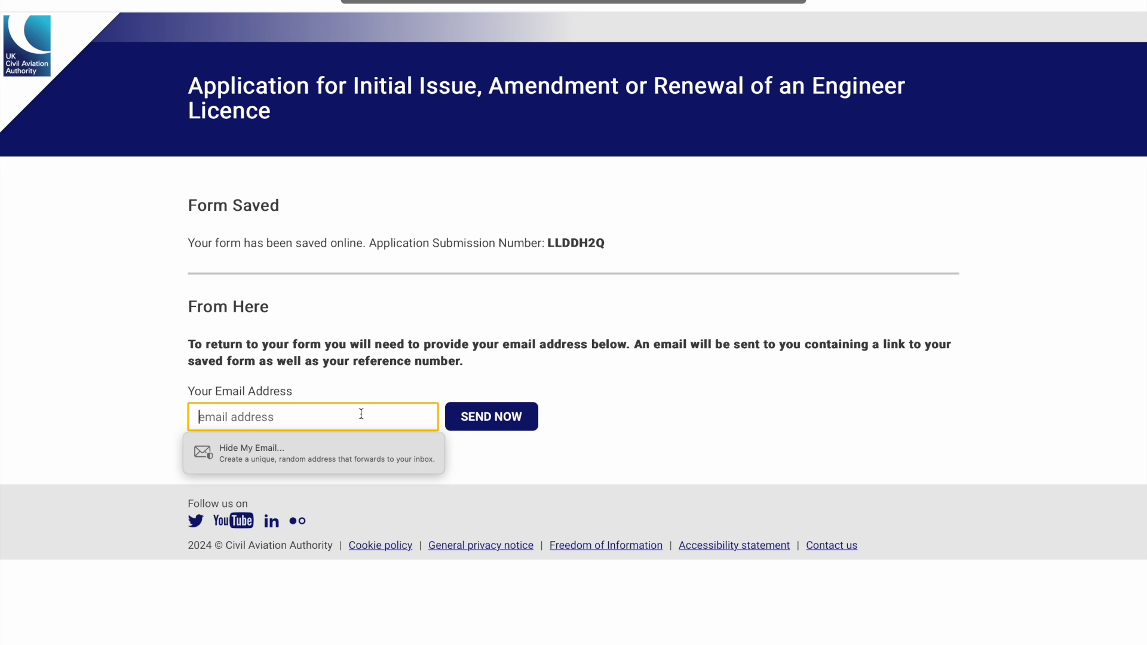
text(youremail)
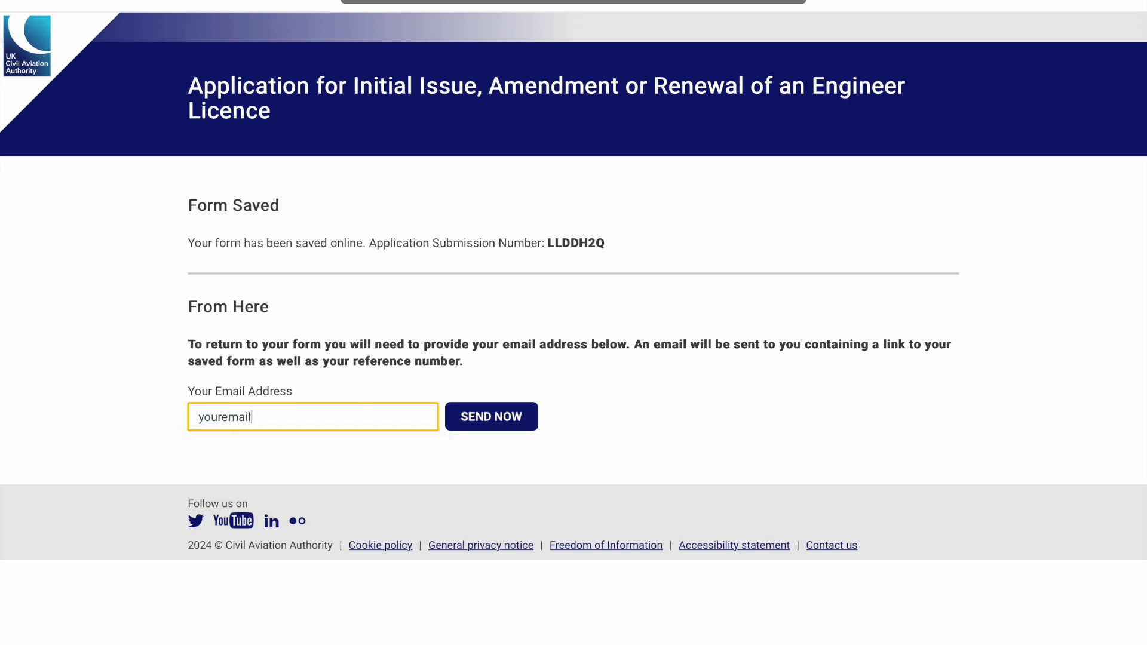
text(@gmia)
key(BackSpace)
key(BackSpace)
text(ail.com)
Send the saved-form link by e-mail, read the manual-delivery note, and continue to Applicant Details
click(515, 427)
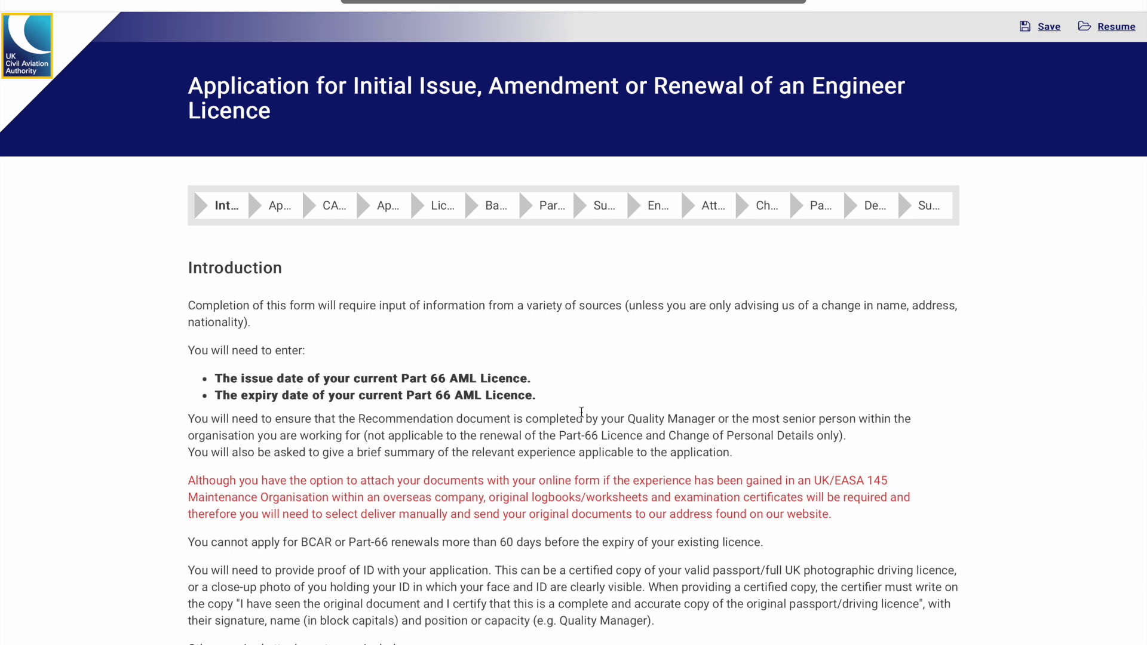
triple_click(520, 504)
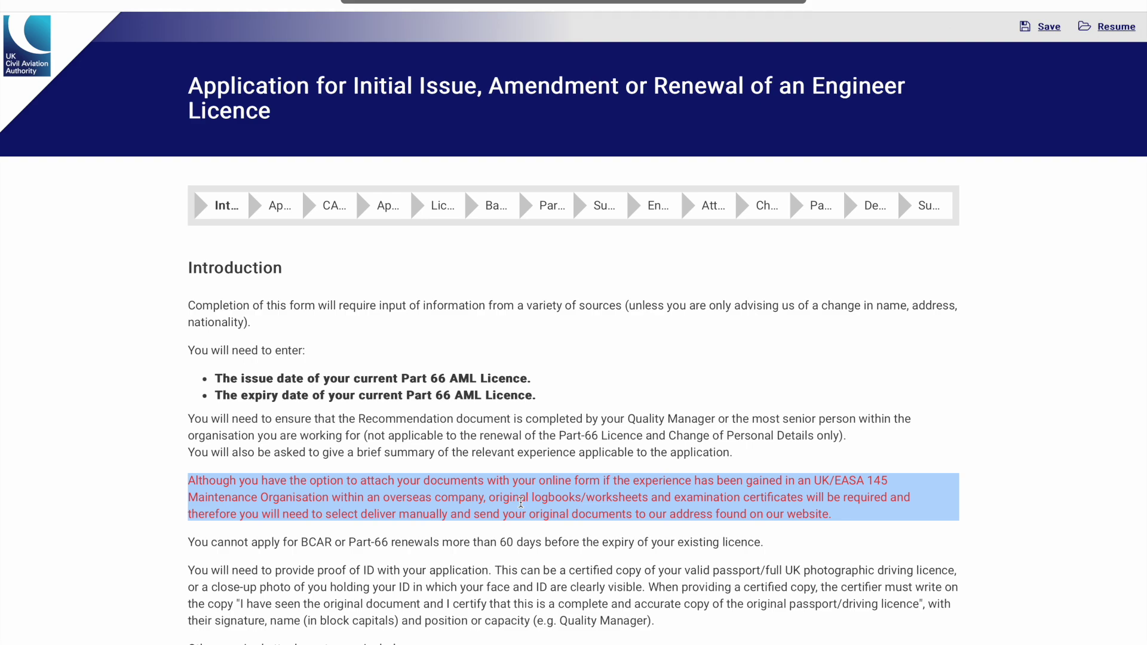
scroll(521, 503, down, 7)
click(825, 573)
scroll(473, 263, up, 7)
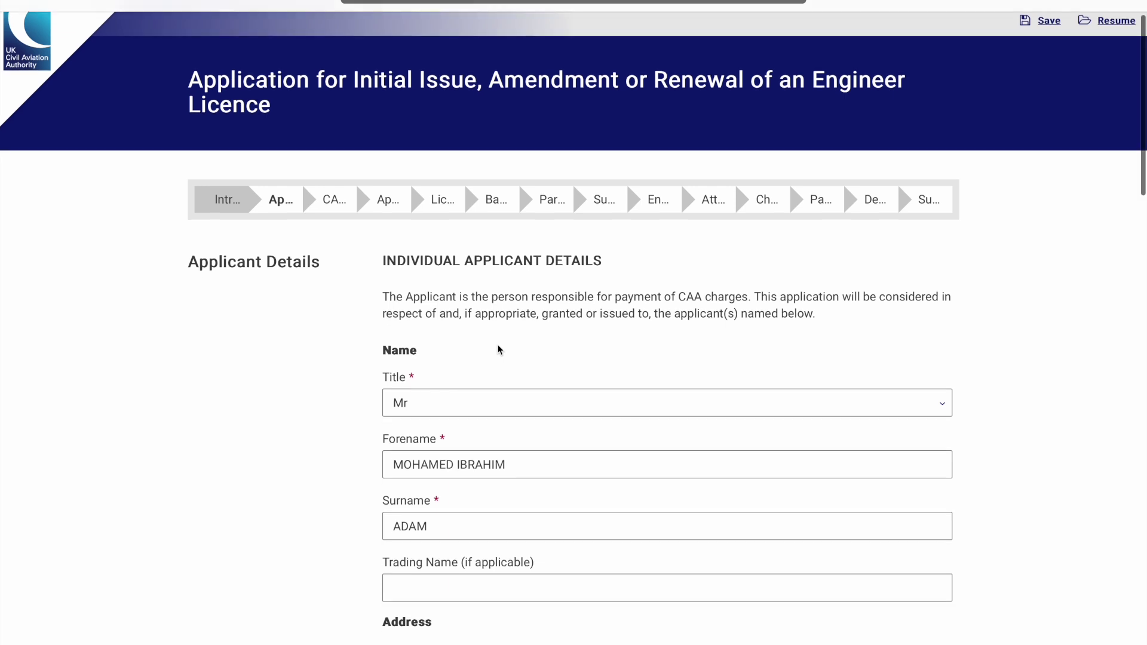
scroll(496, 352, down, 1)
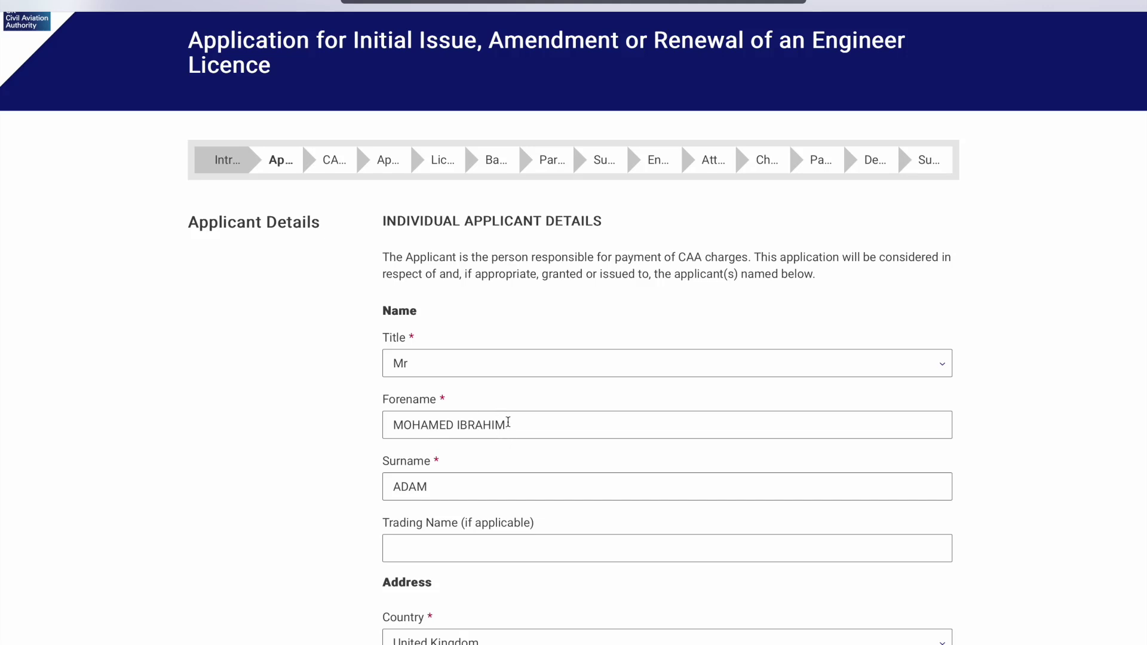
scroll(508, 425, down, 1)
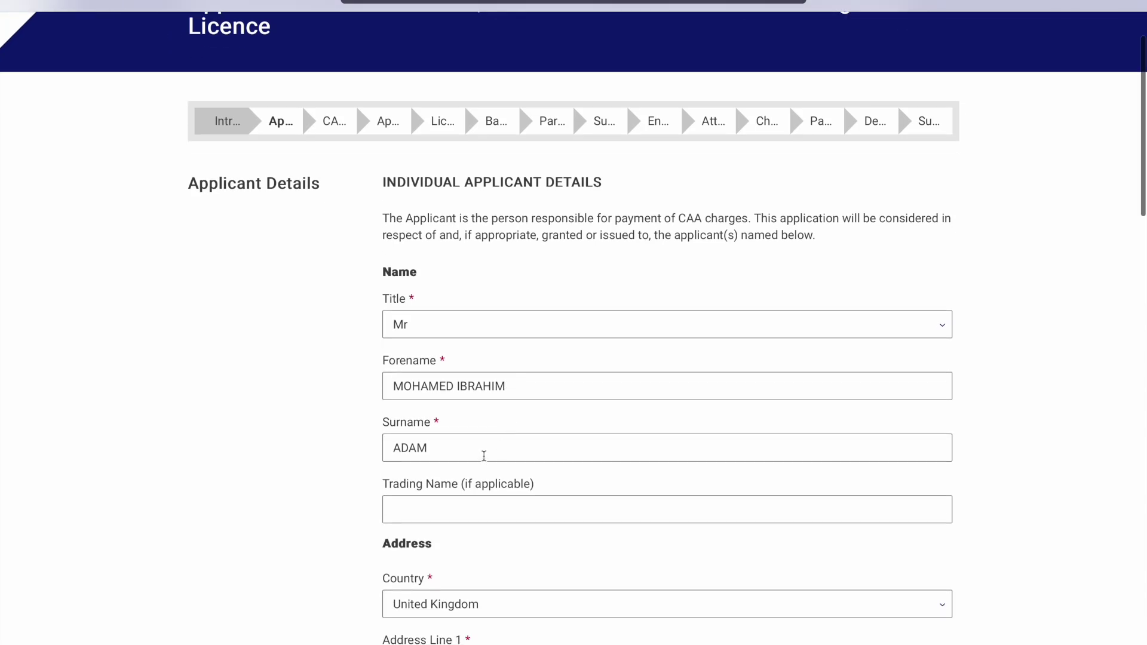
scroll(484, 456, down, 8)
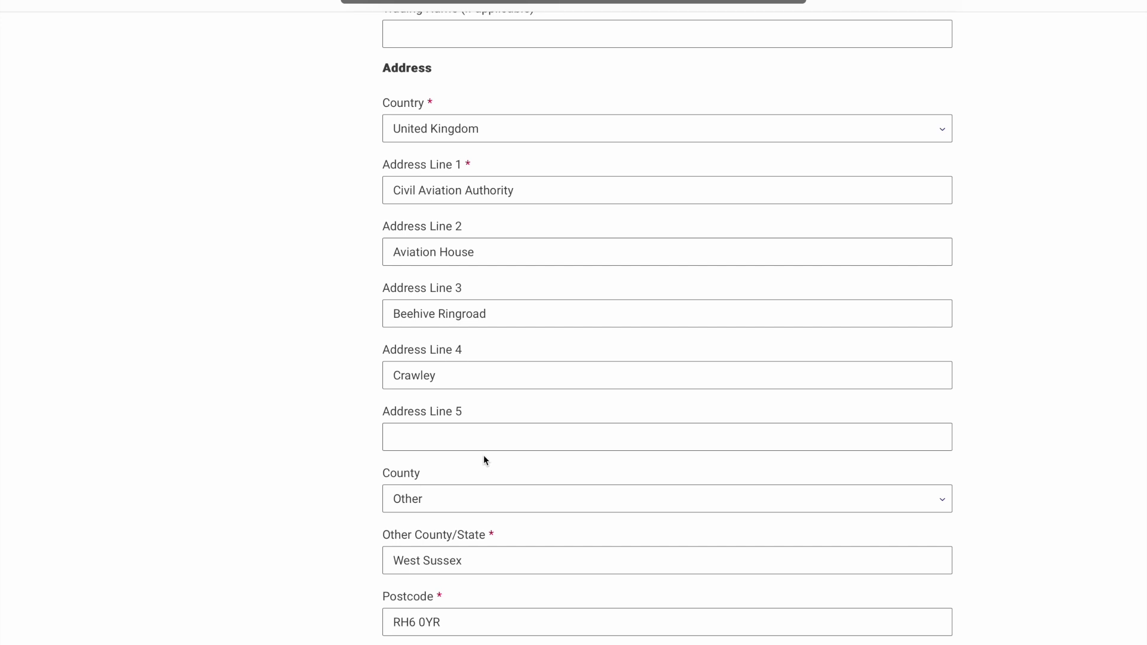
scroll(484, 456, down, 1)
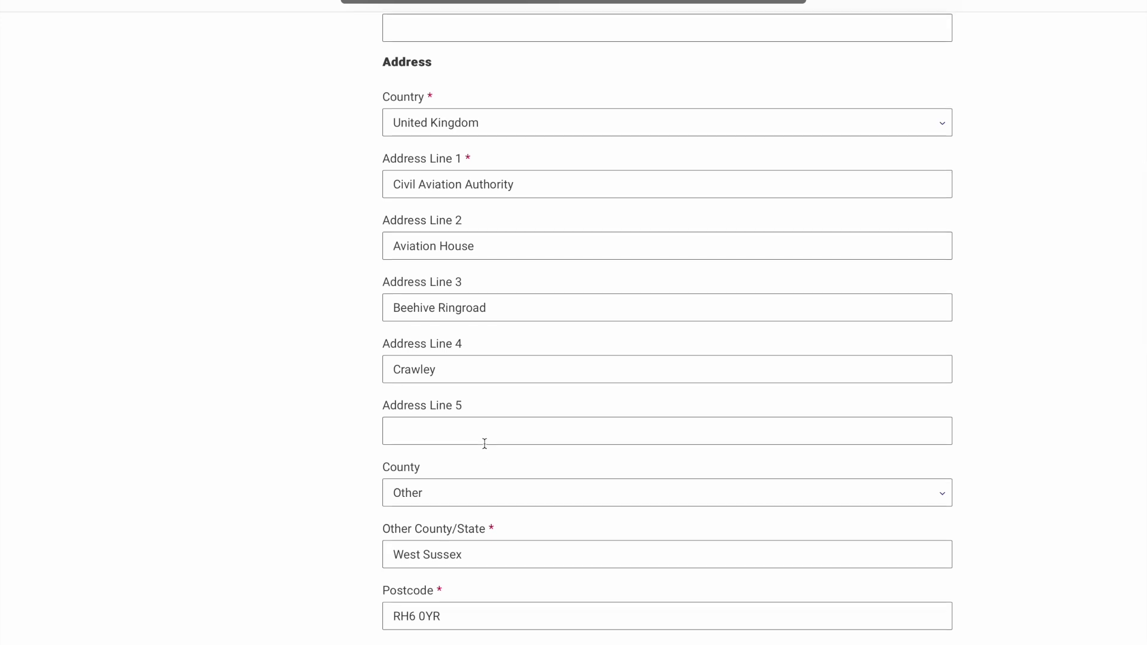
scroll(485, 443, down, 4)
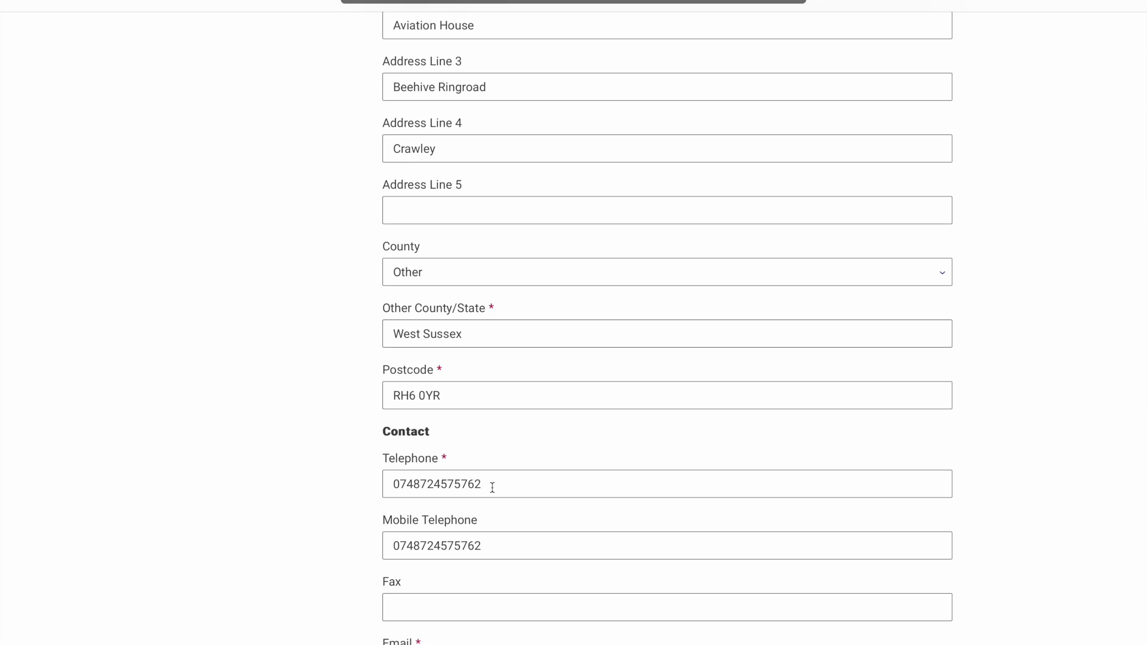
scroll(492, 487, down, 4)
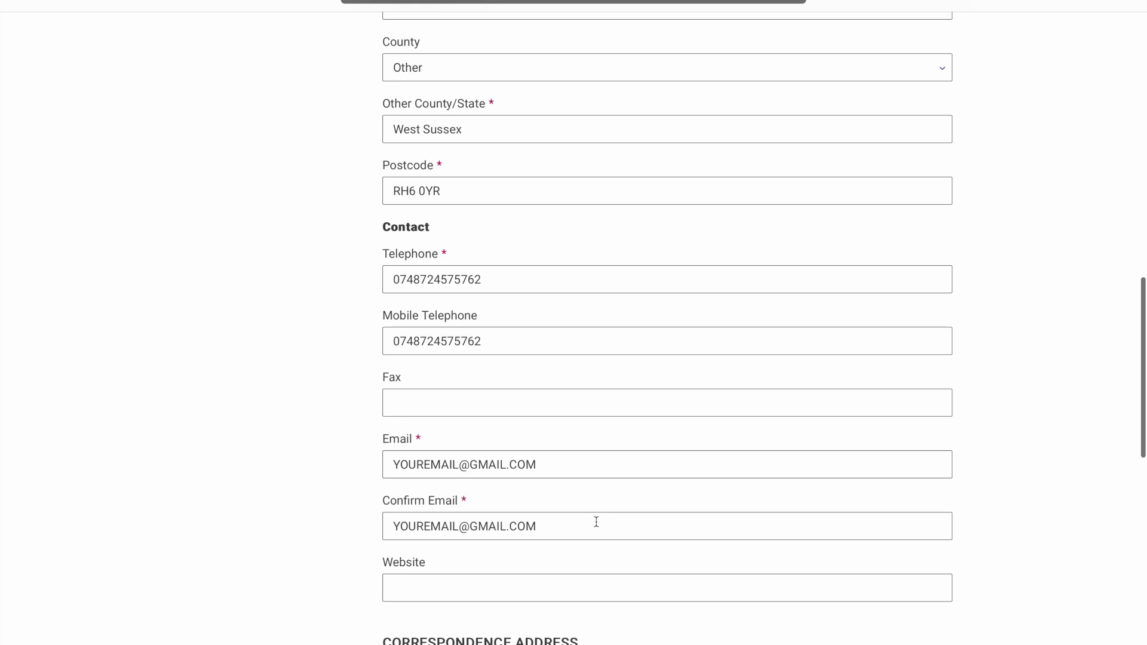
scroll(596, 522, down, 6)
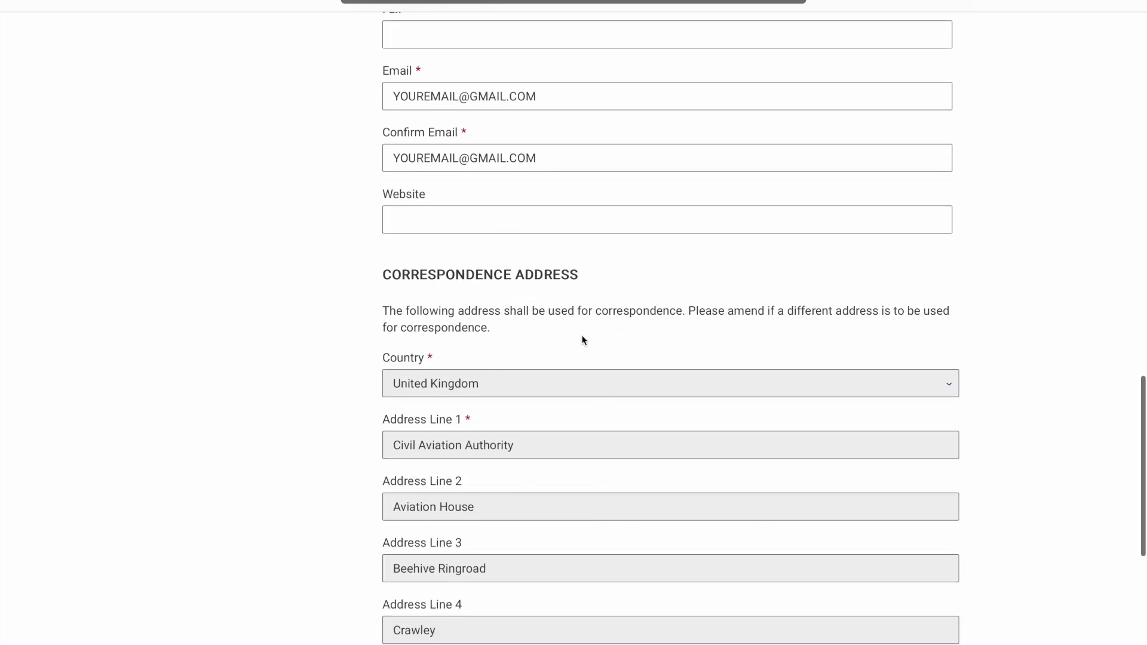
Review the contact and correspondence address details and continue to the CAA Reference page
scroll(615, 355, down, 1)
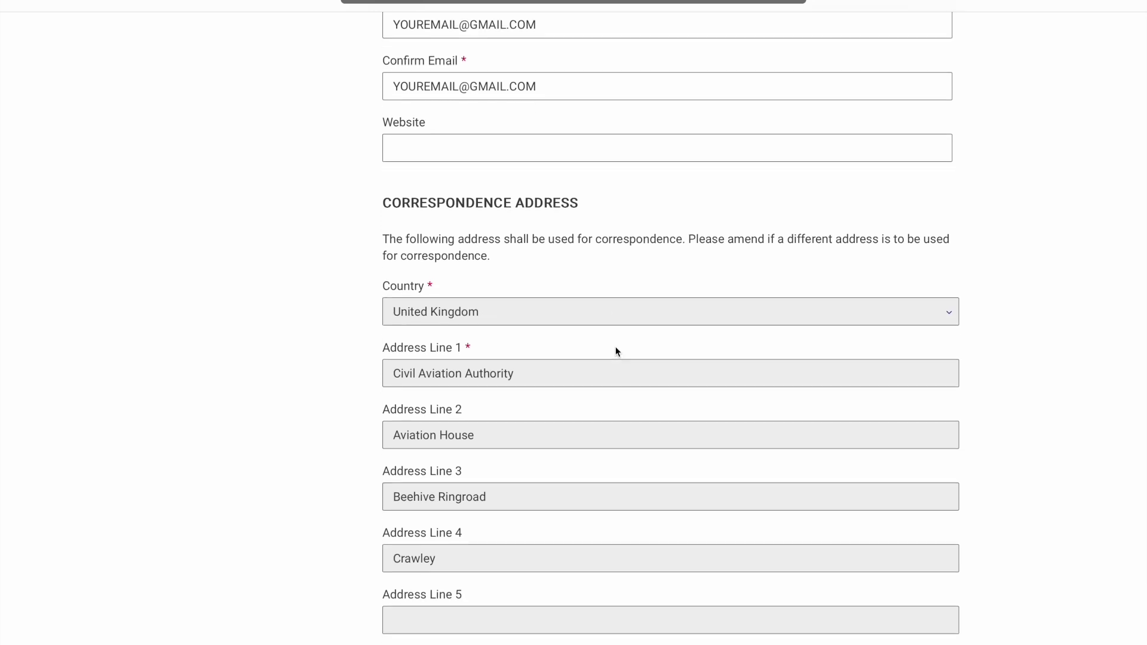
scroll(618, 351, down, 1)
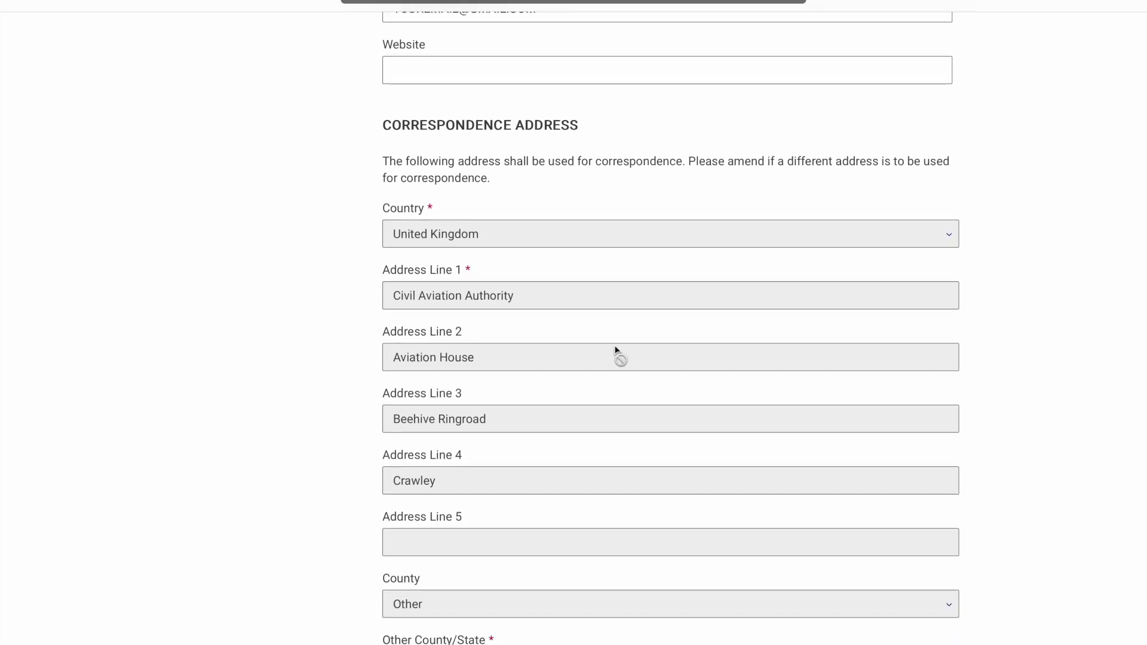
scroll(616, 350, down, 3)
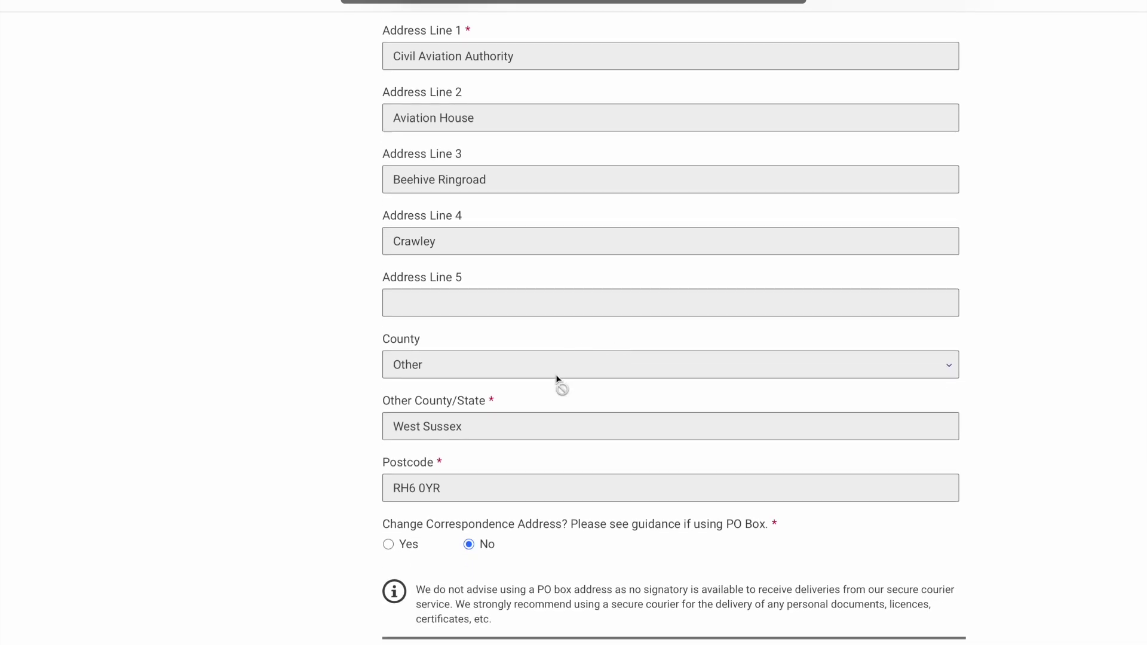
scroll(557, 380, down, 1)
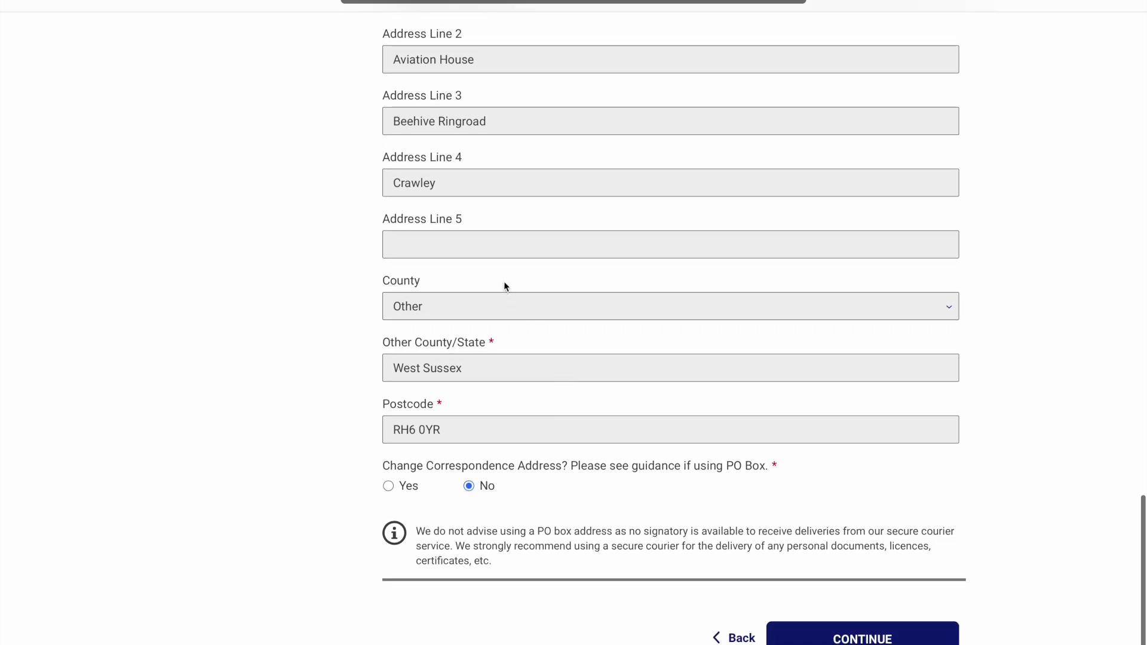
click(841, 636)
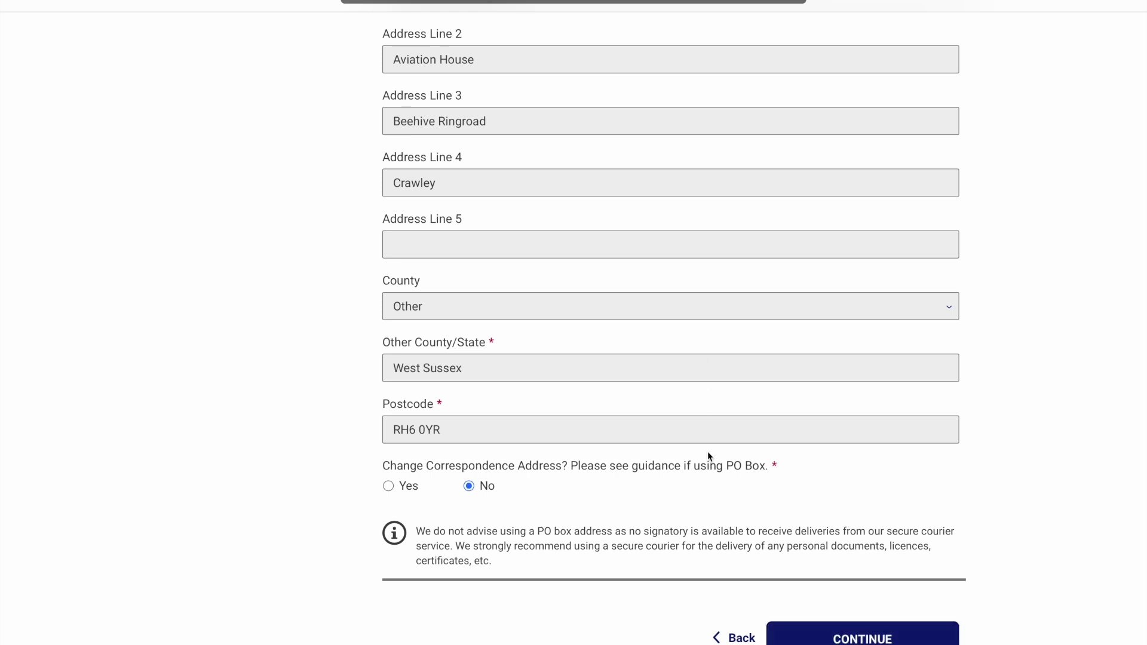
scroll(760, 444, up, 4)
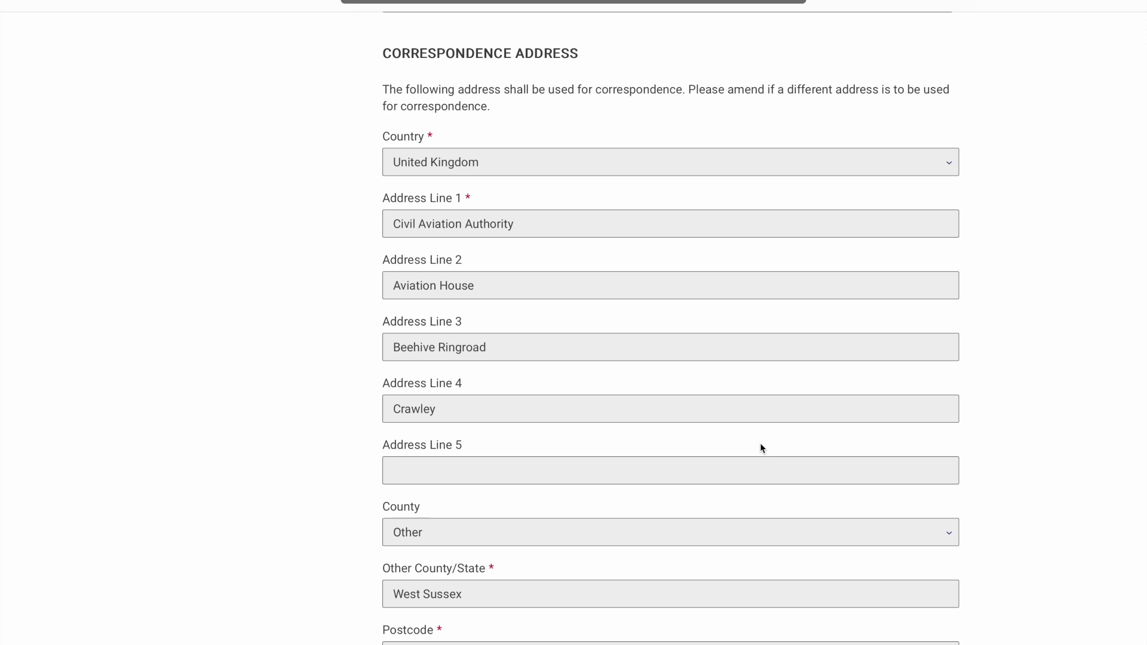
scroll(761, 446, up, 2)
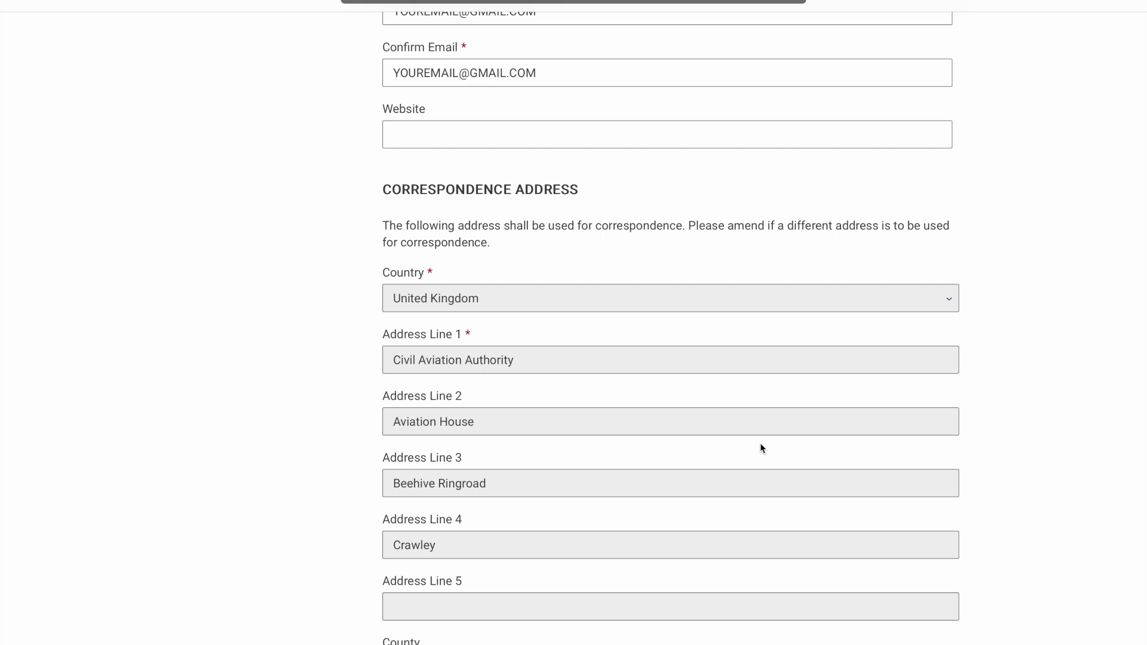
scroll(761, 447, up, 3)
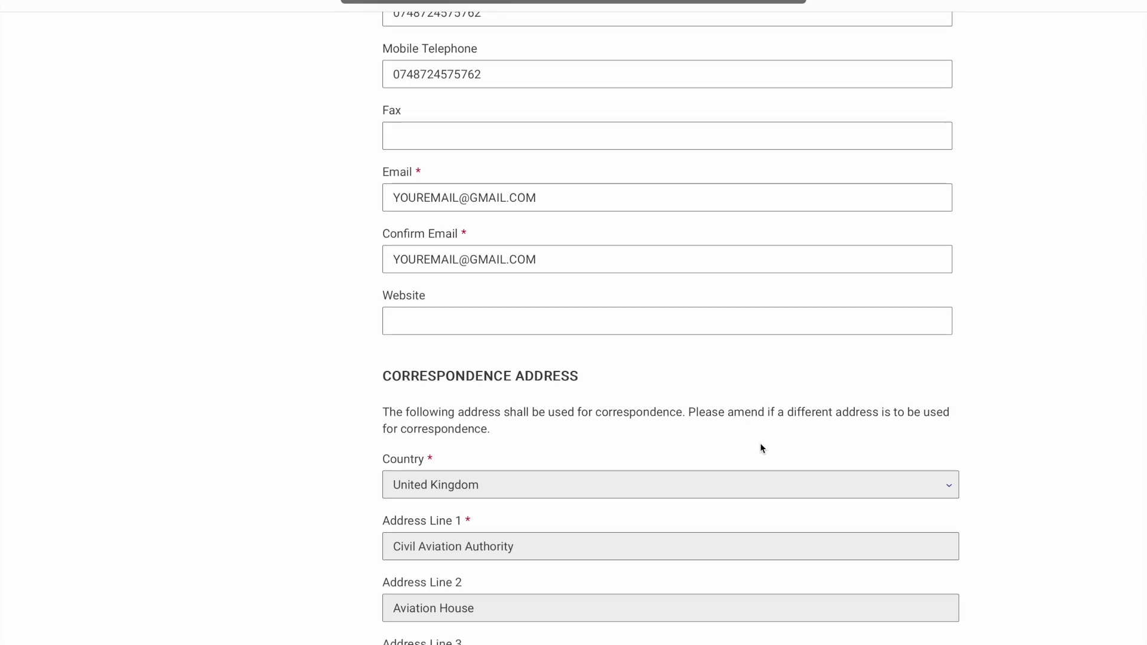
scroll(761, 442, down, 10)
click(860, 574)
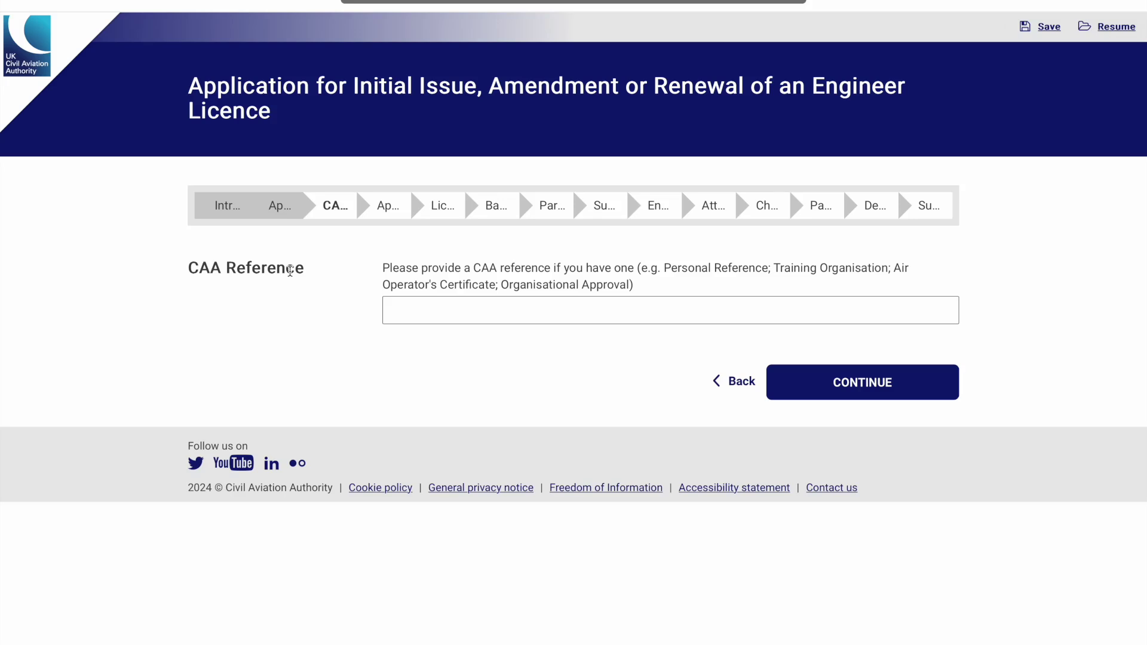
Skip the CAA Reference, keep Initial issue of UK Part-66, and answer Yes to EASA 145 experience
click(806, 391)
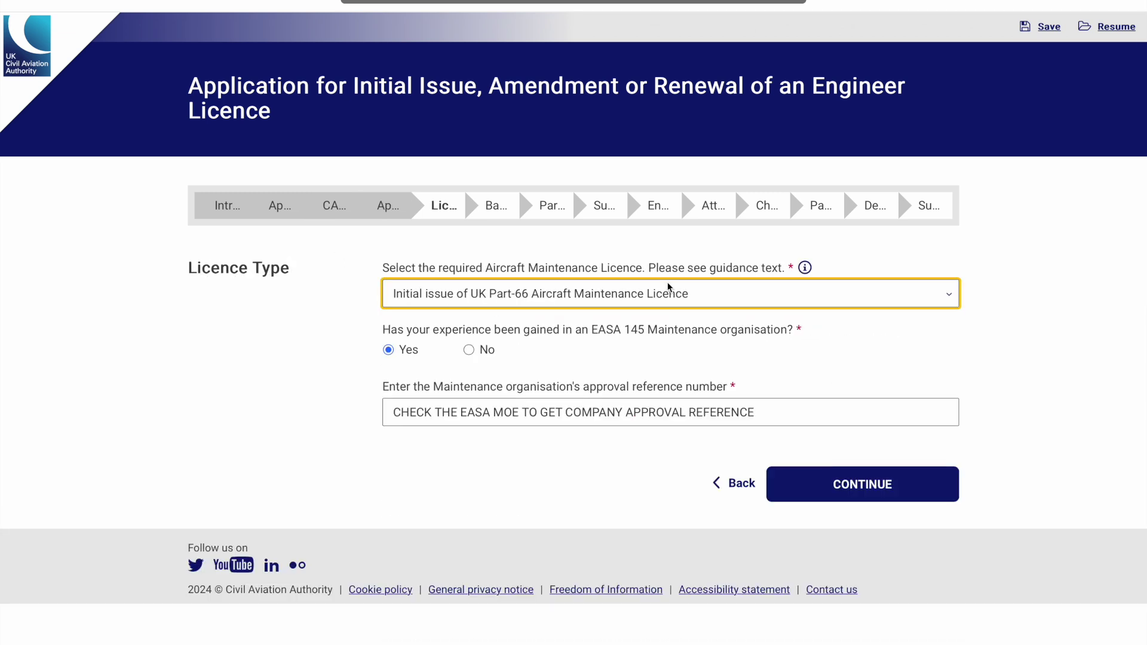
click(668, 287)
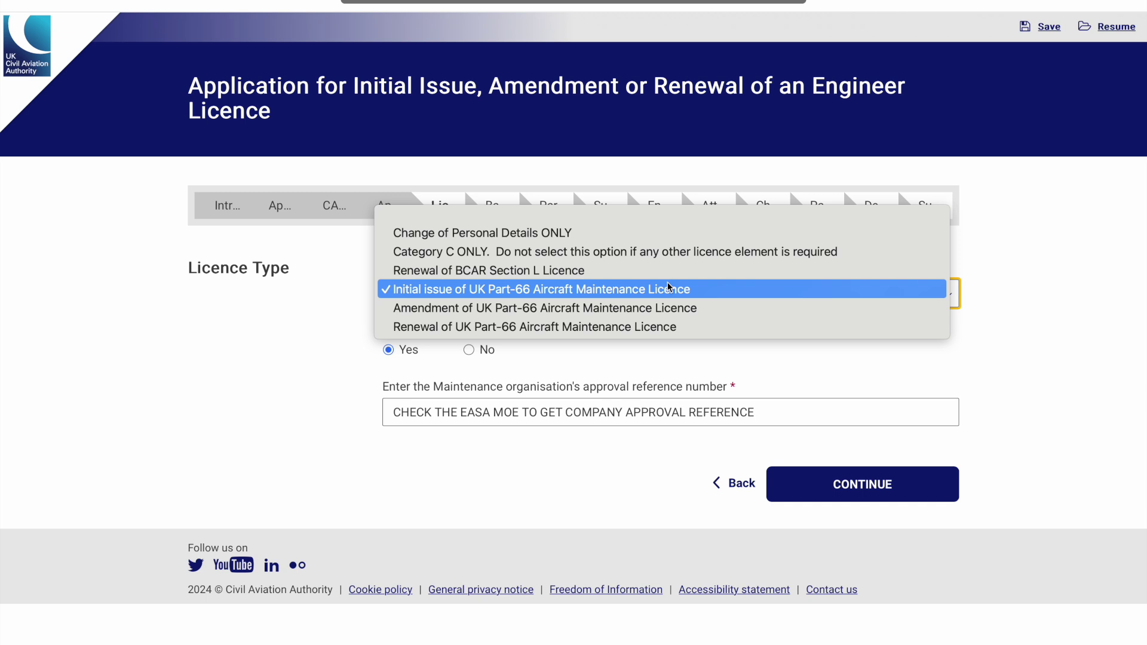
click(578, 296)
click(577, 299)
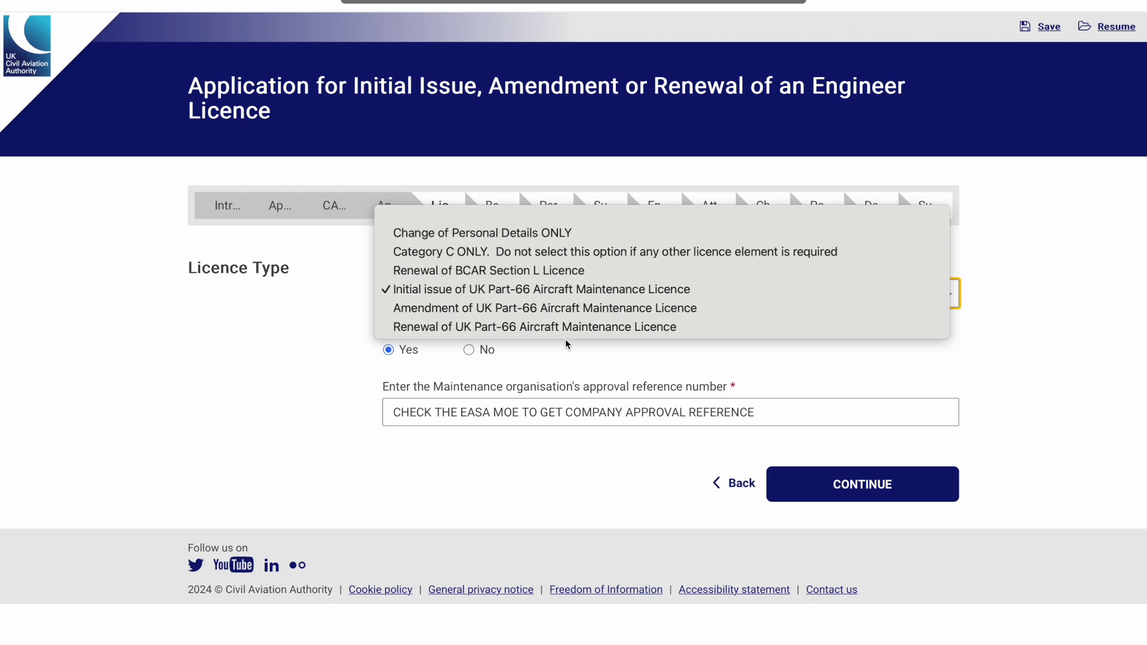
click(328, 342)
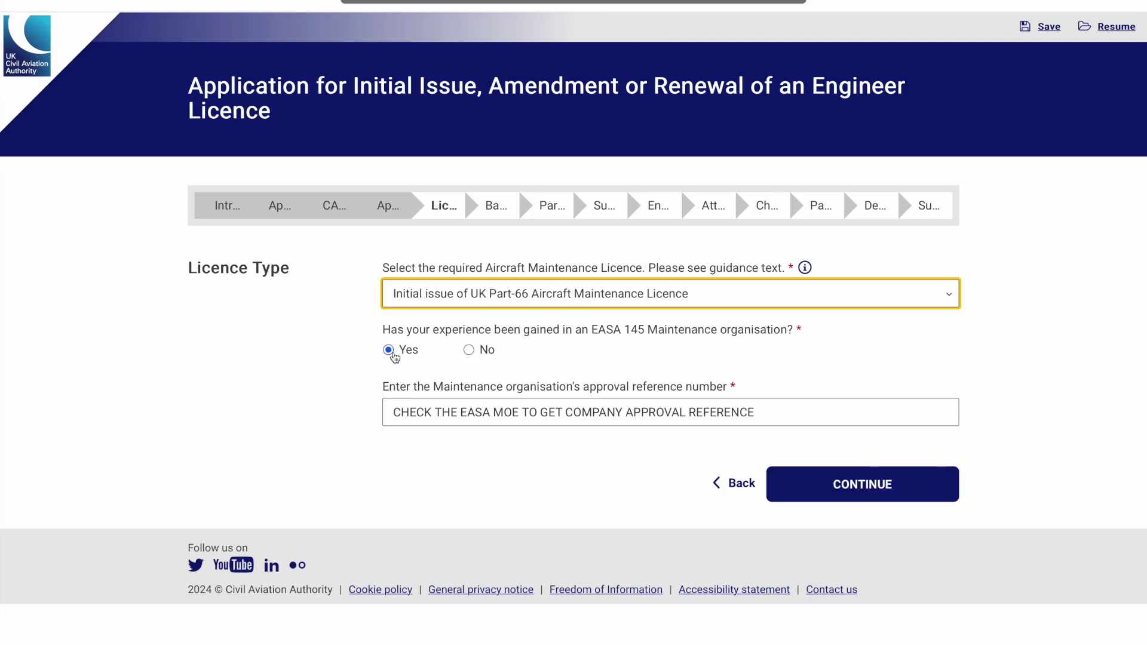
click(485, 357)
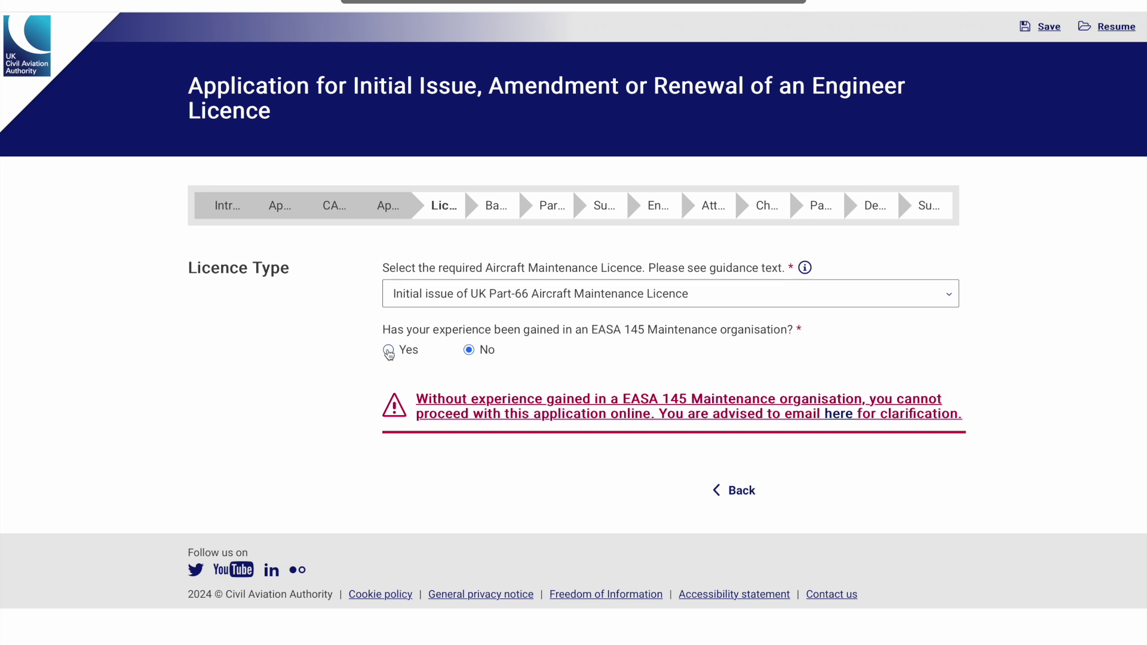
click(389, 353)
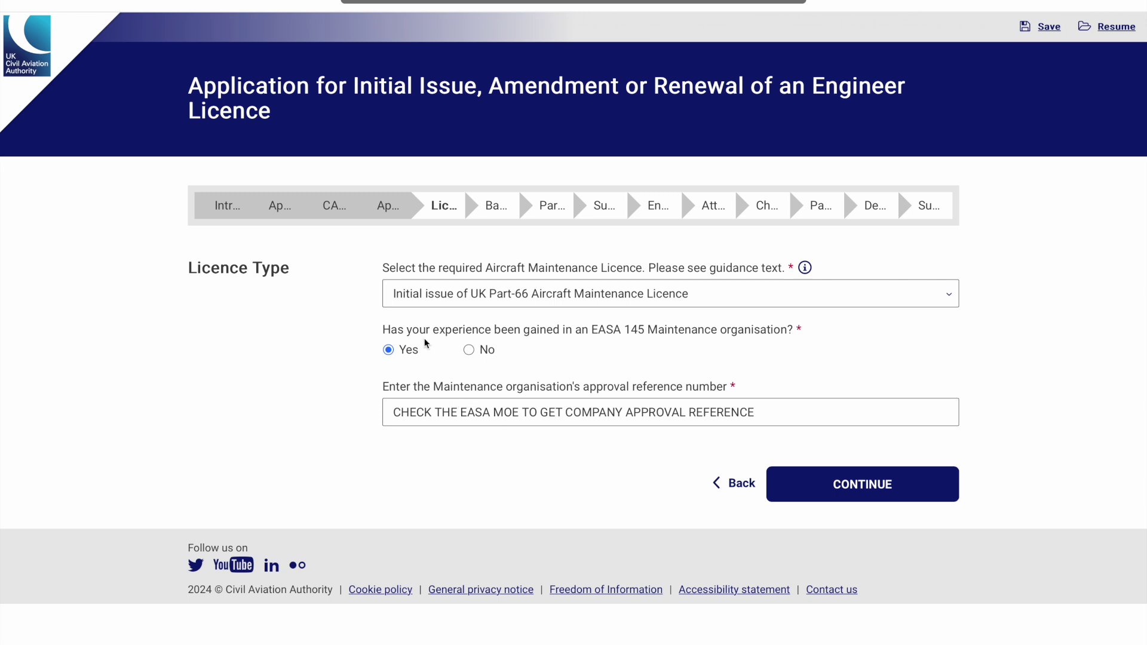
Leave the approval reference field empty and continue to Basic Categories
triple_click(465, 414)
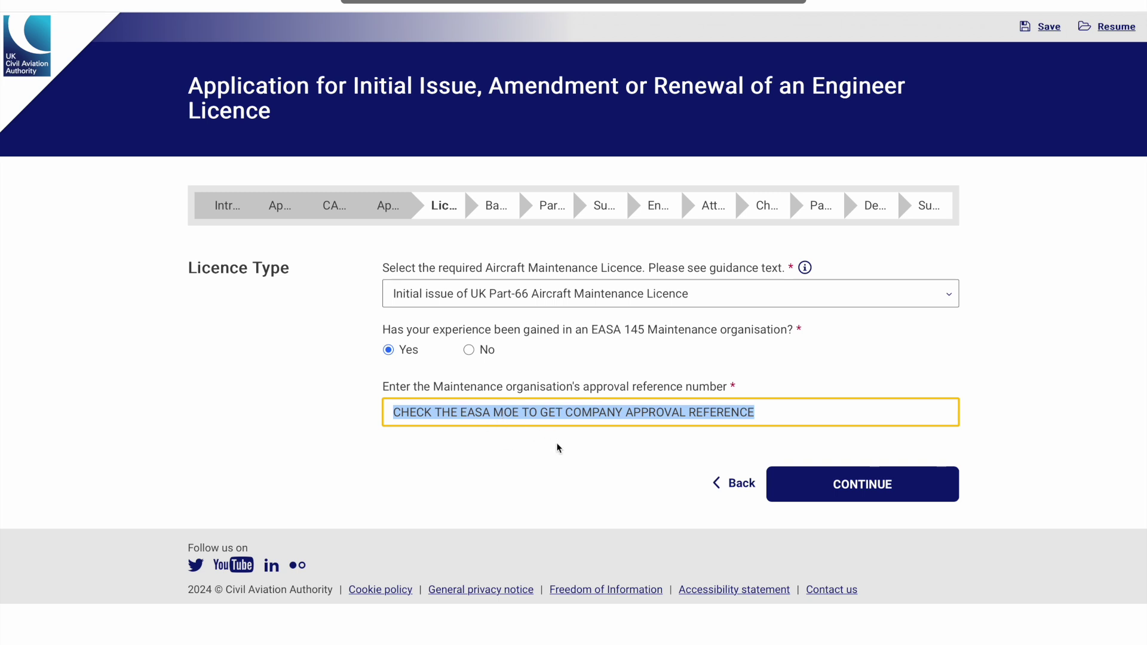
text(easa)
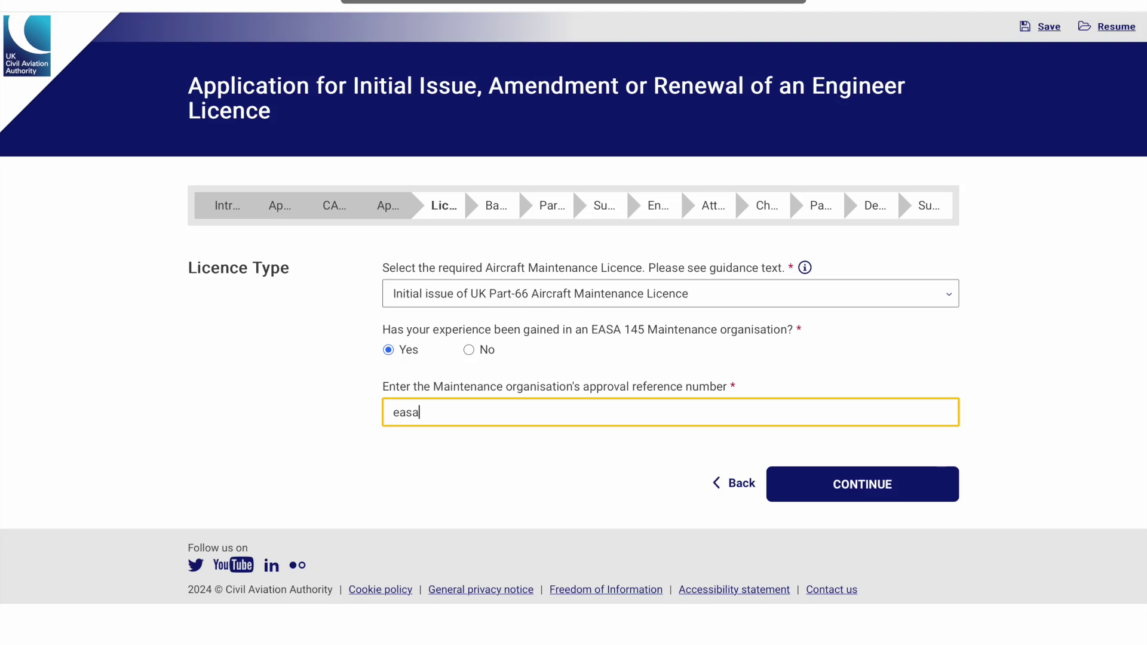
text(.145.)
key(BackSpace)
key(BackSpace)
key(BackSpace)
key(BackSpace)
key(BackSpace)
key(BackSpace)
key(BackSpace)
key(BackSpace)
key(BackSpace)
text(easa.uk.145)
key(BackSpace)
key(BackSpace)
key(BackSpace)
key(BackSpace)
key(BackSpace)
key(BackSpace)
key(BackSpace)
key(BackSpace)
click(871, 486)
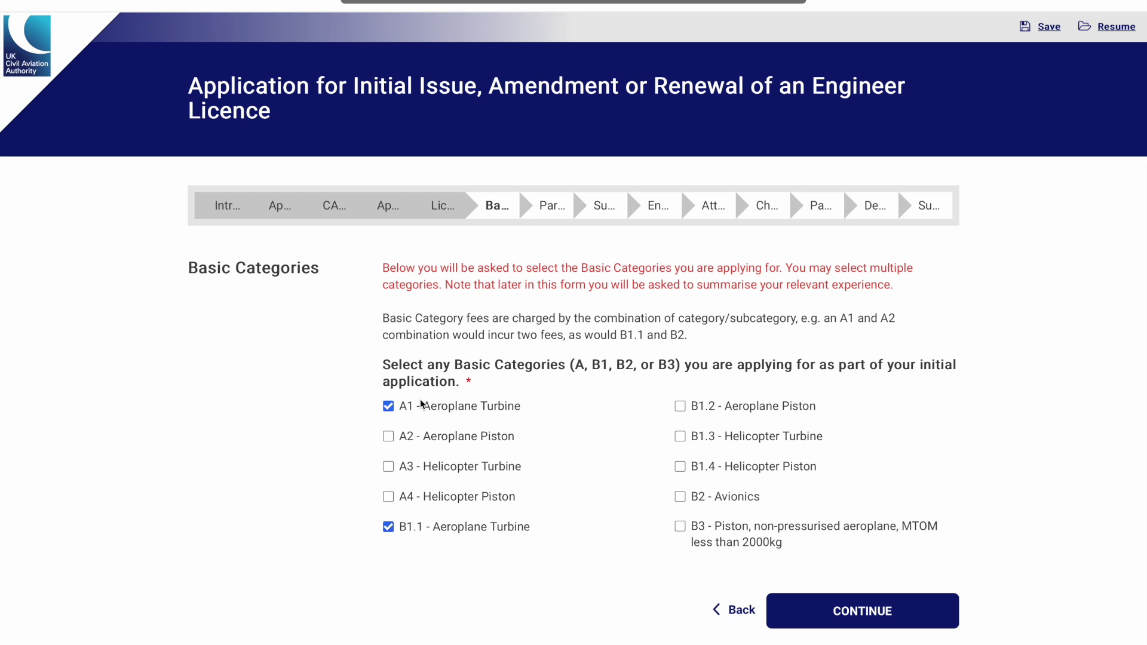
Leave B2 - Avionics unticked so only A1 and B1.1 remain, and continue
click(681, 498)
scroll(598, 508, down, 1)
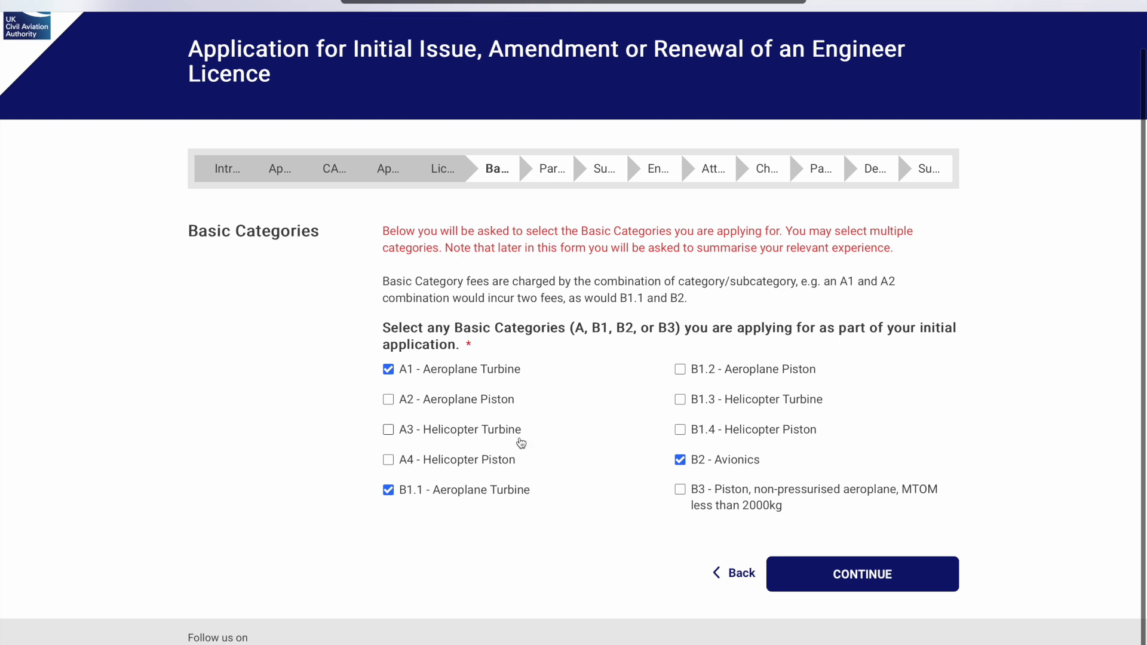
click(709, 460)
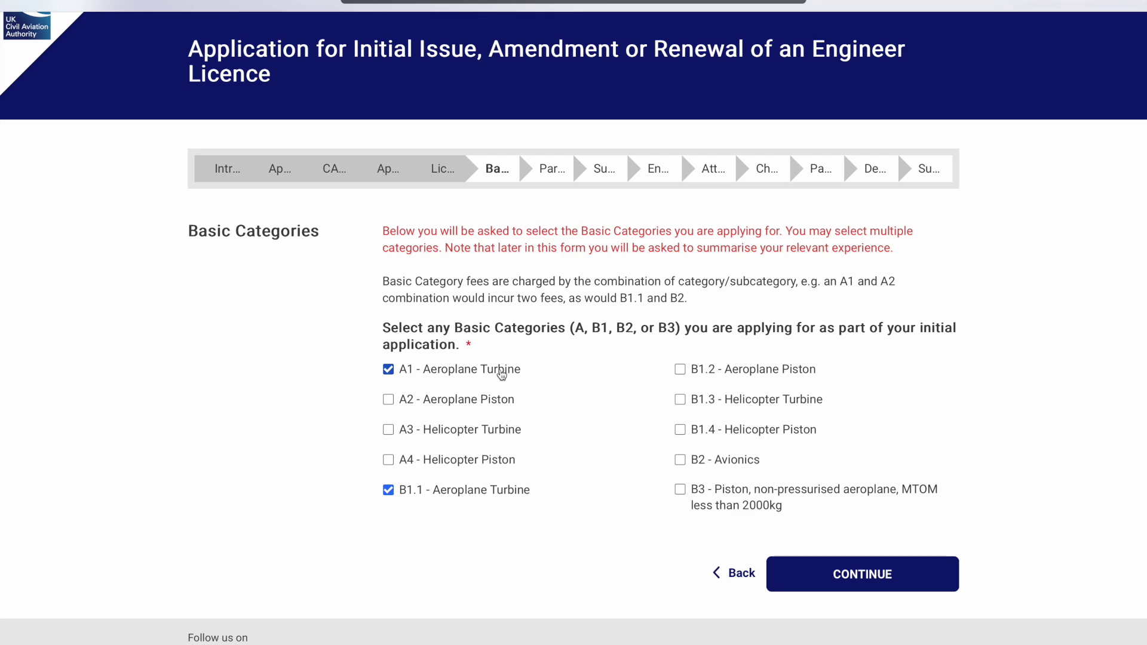
click(870, 575)
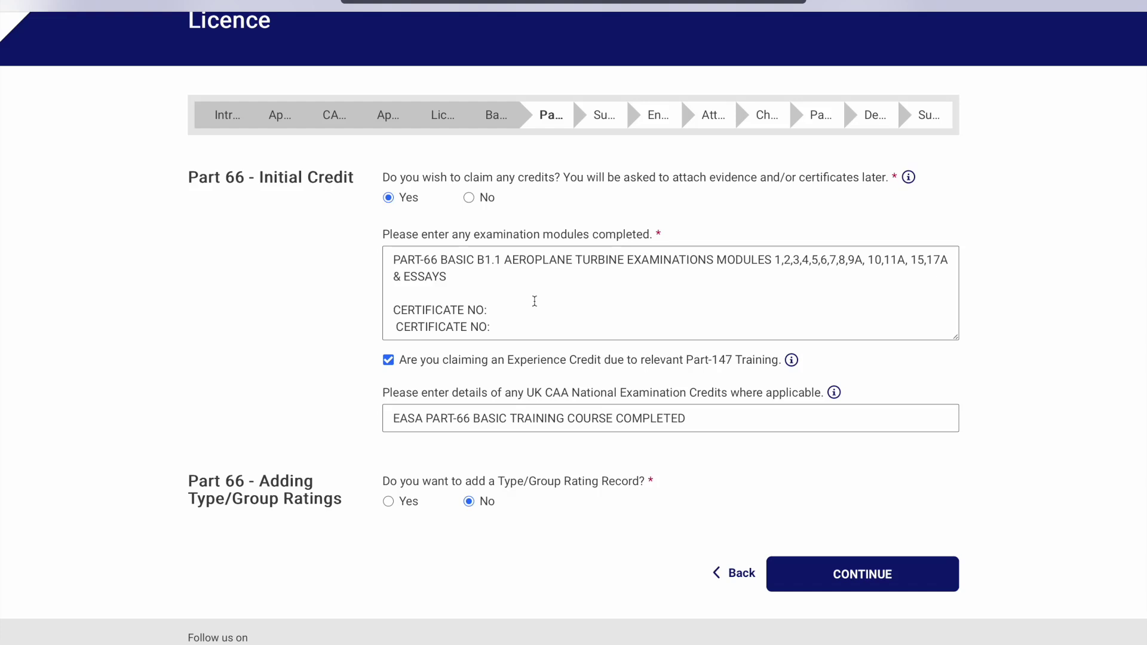
Keep the Part-147 Experience Credit claimed and submit the Initial Credit answers
triple_click(626, 418)
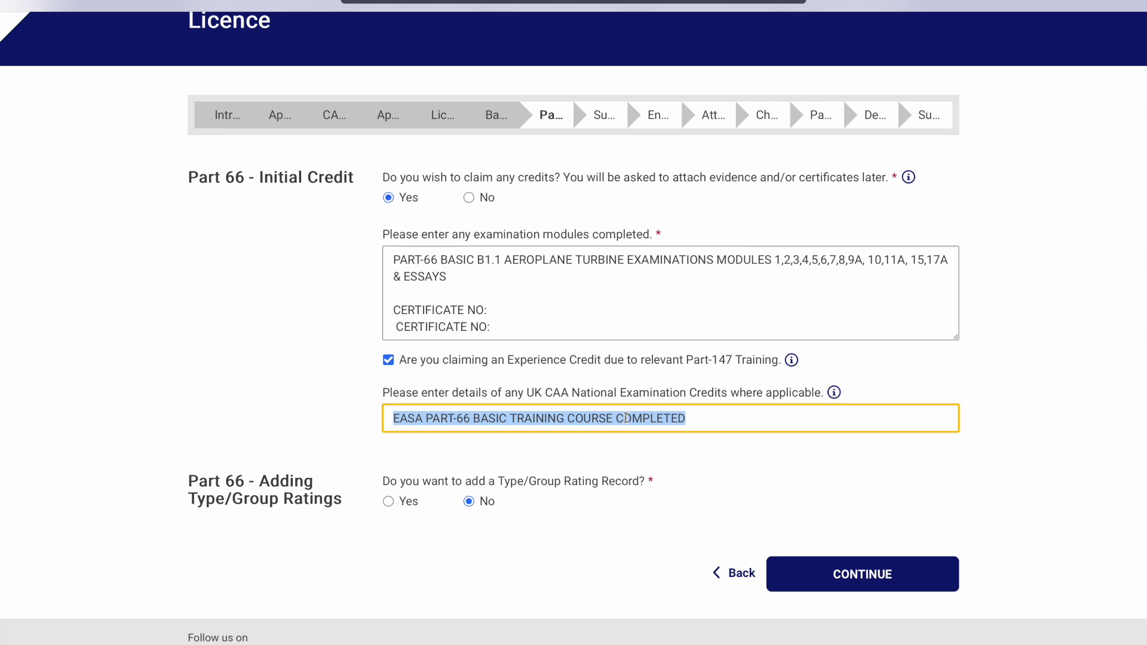
double_click(583, 359)
click(585, 361)
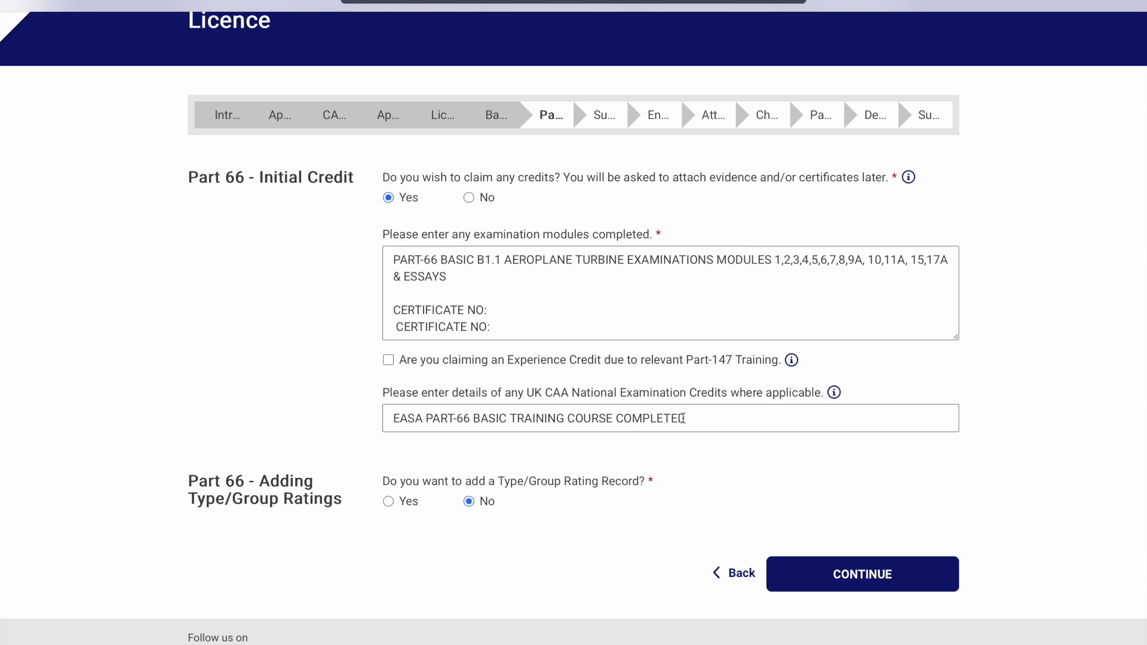
click(389, 360)
click(799, 566)
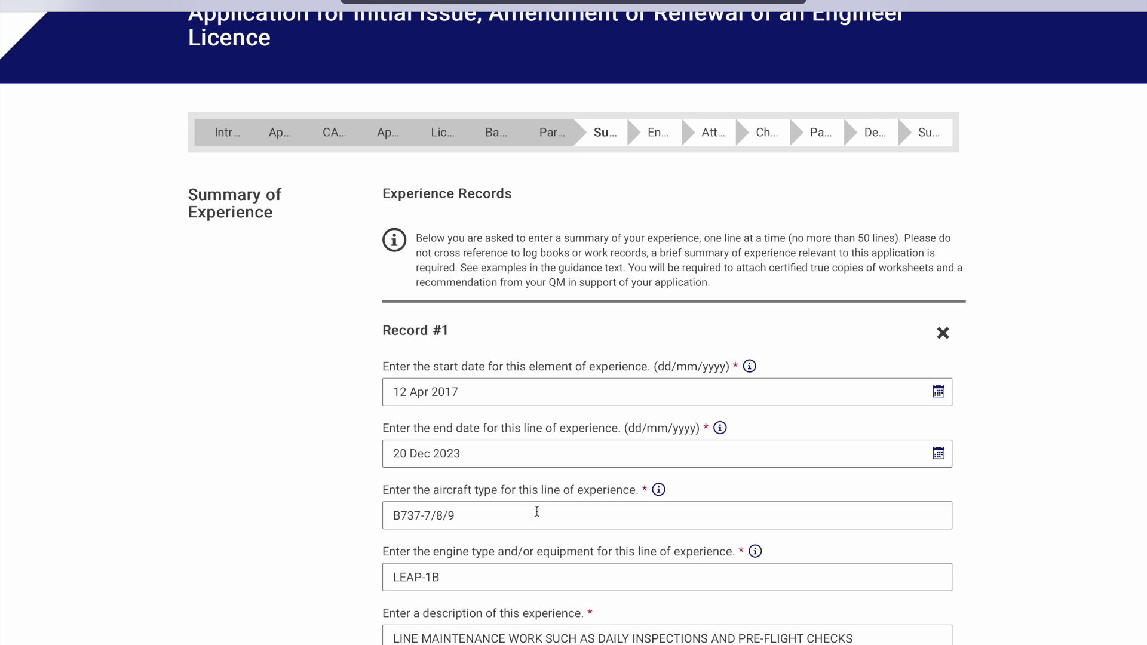
Check Record #1's experience dates, 12 Apr 2017 to 20 Dec 2023
scroll(592, 484, down, 1)
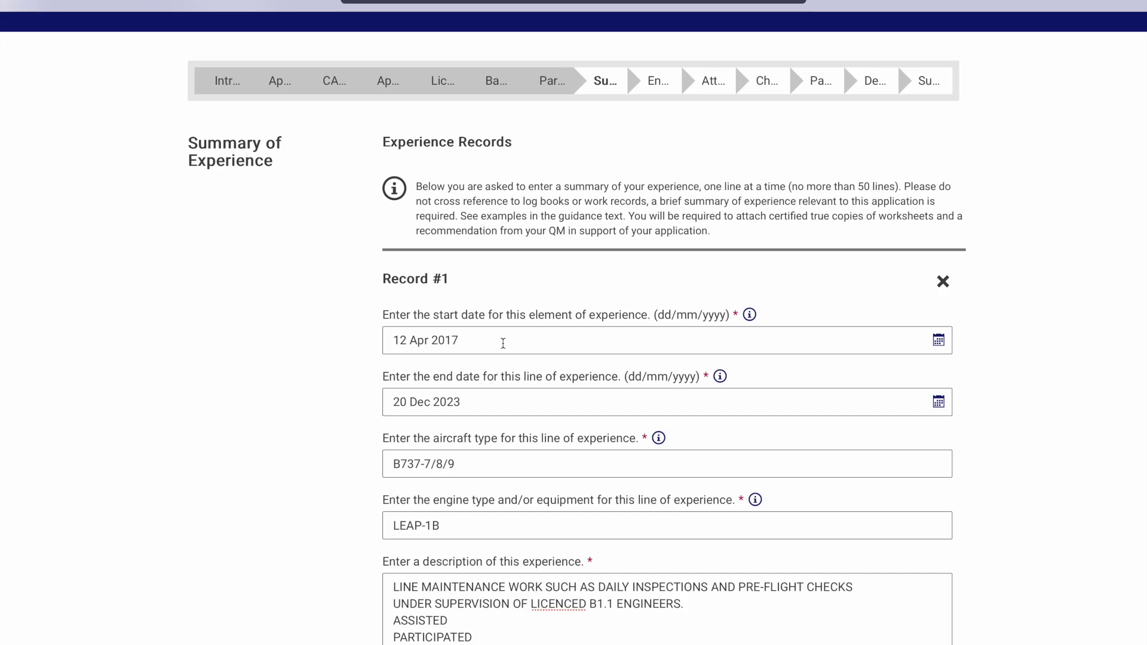
drag(491, 343, 393, 341)
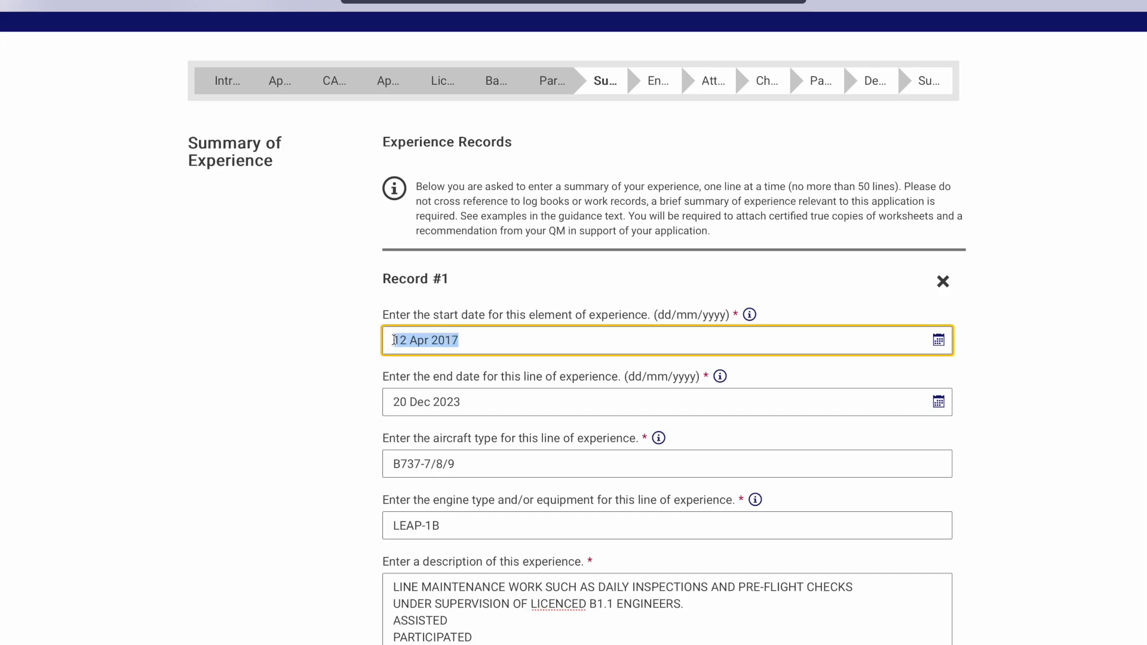
click(512, 341)
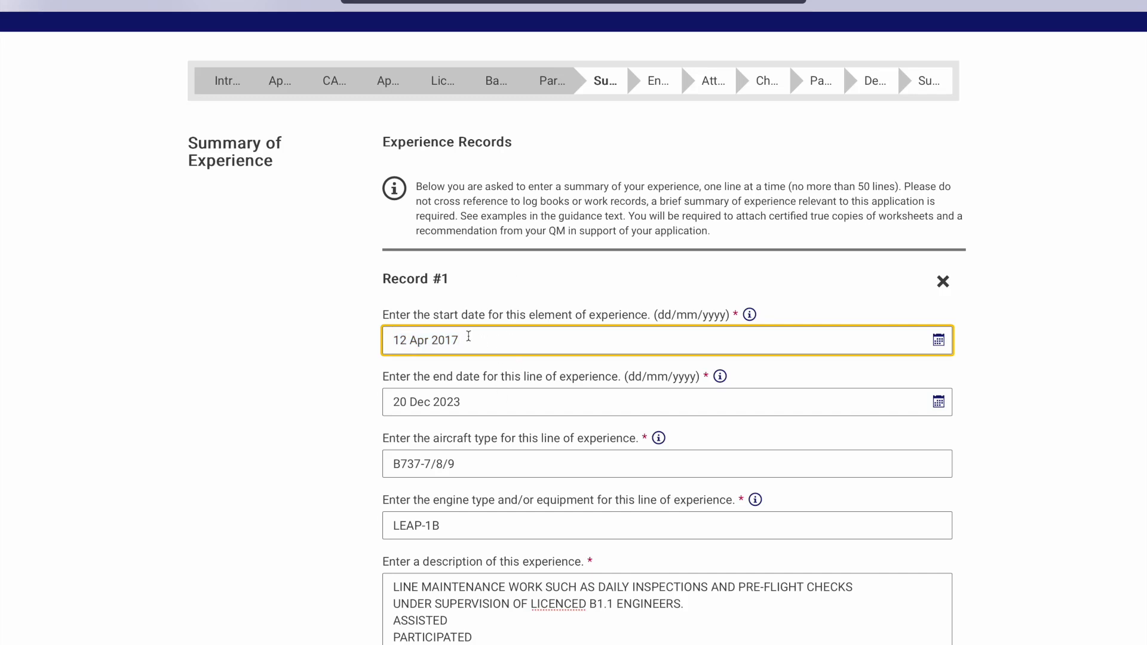
click(489, 405)
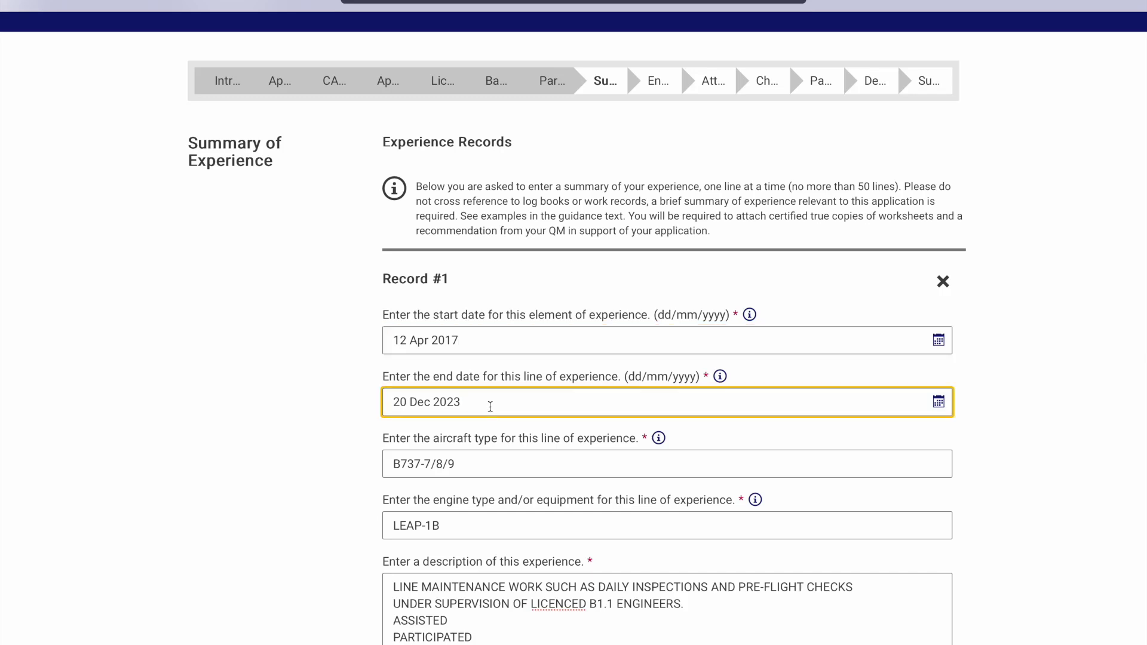
drag(489, 404, 386, 407)
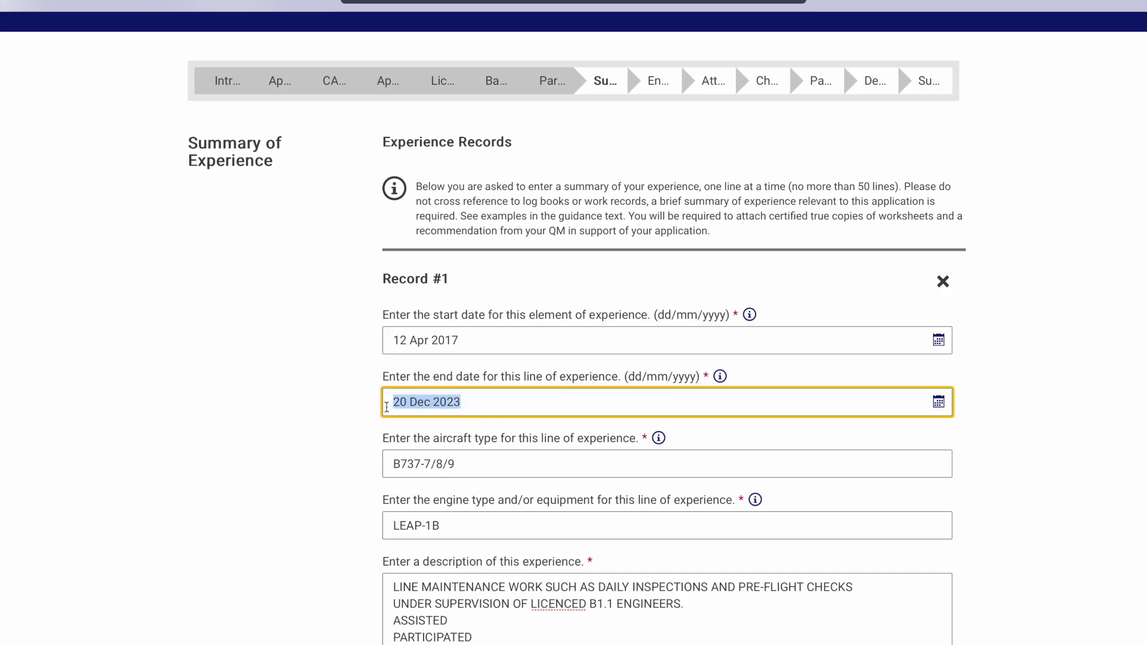
click(493, 397)
Tick the LEAP-1B engine type and add the ASSISTED and PARTICIPATED description lines
click(490, 464)
click(498, 525)
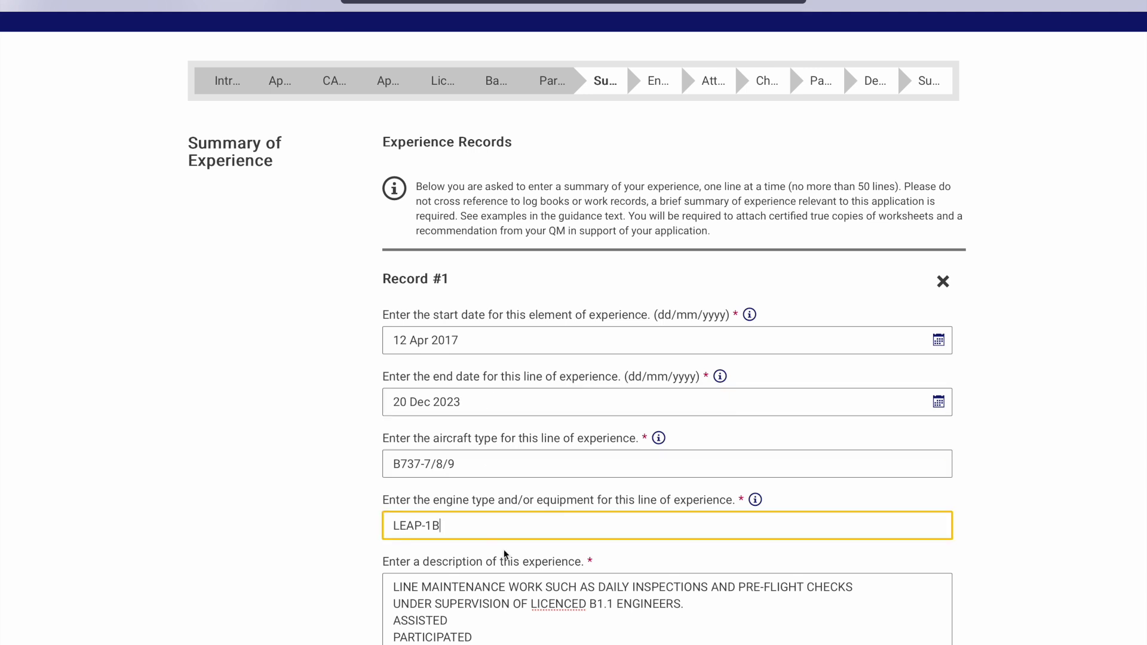
scroll(523, 617, down, 2)
click(524, 499)
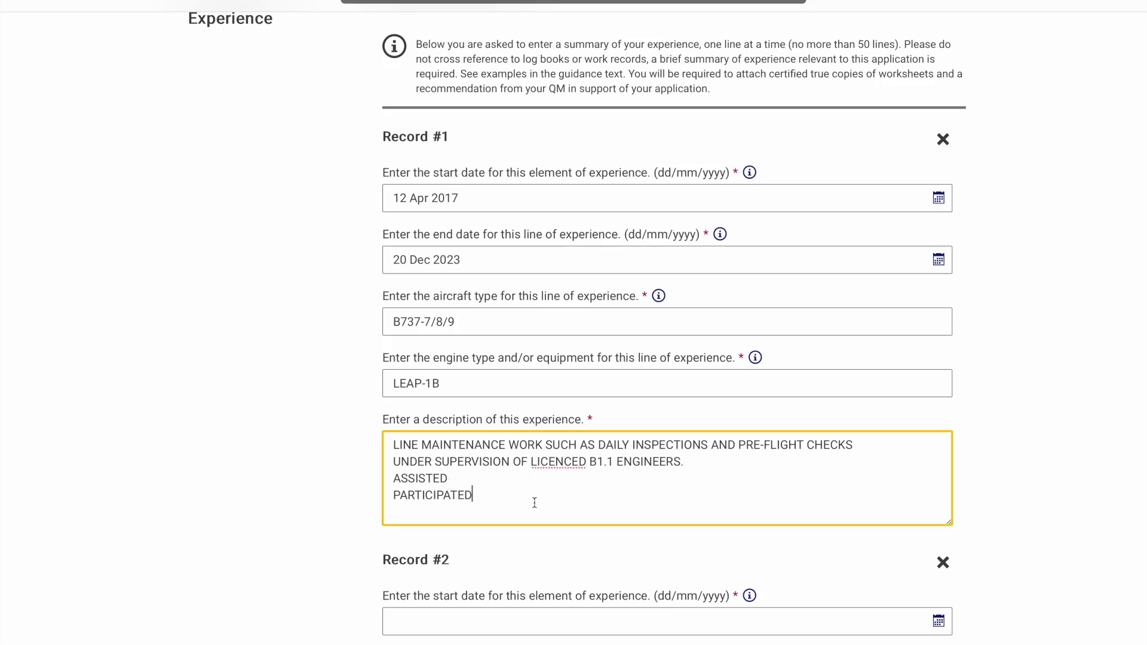
scroll(569, 564, down, 4)
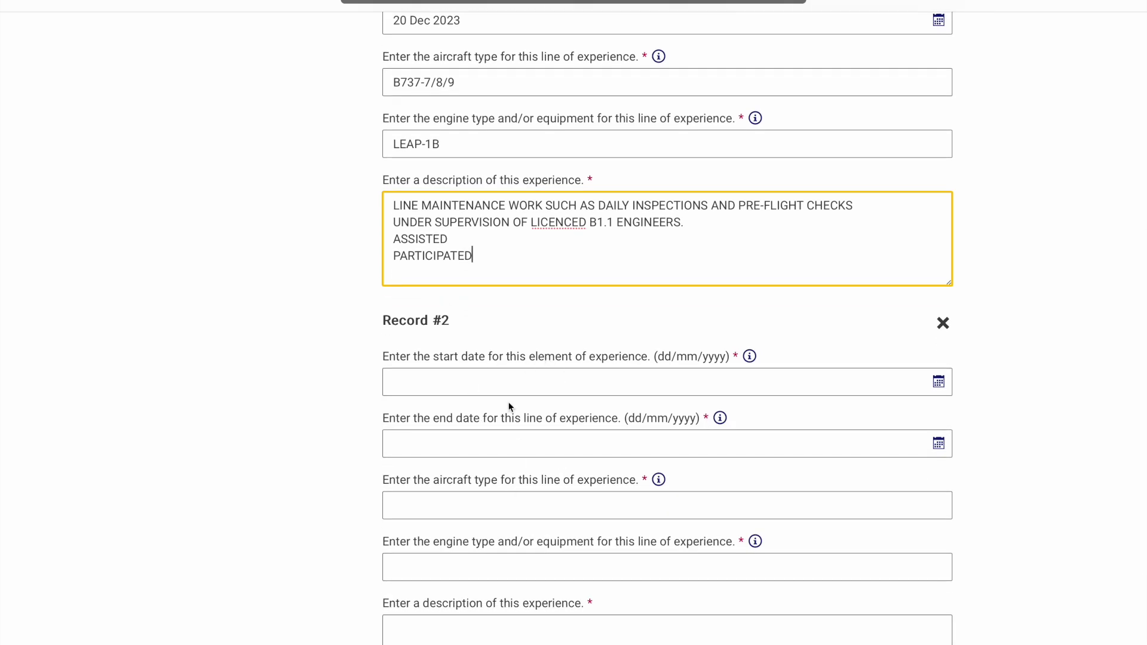
Delete the empty experience Records #3 and #2, keeping Record #1, then continue to the declaration
scroll(510, 407, down, 1)
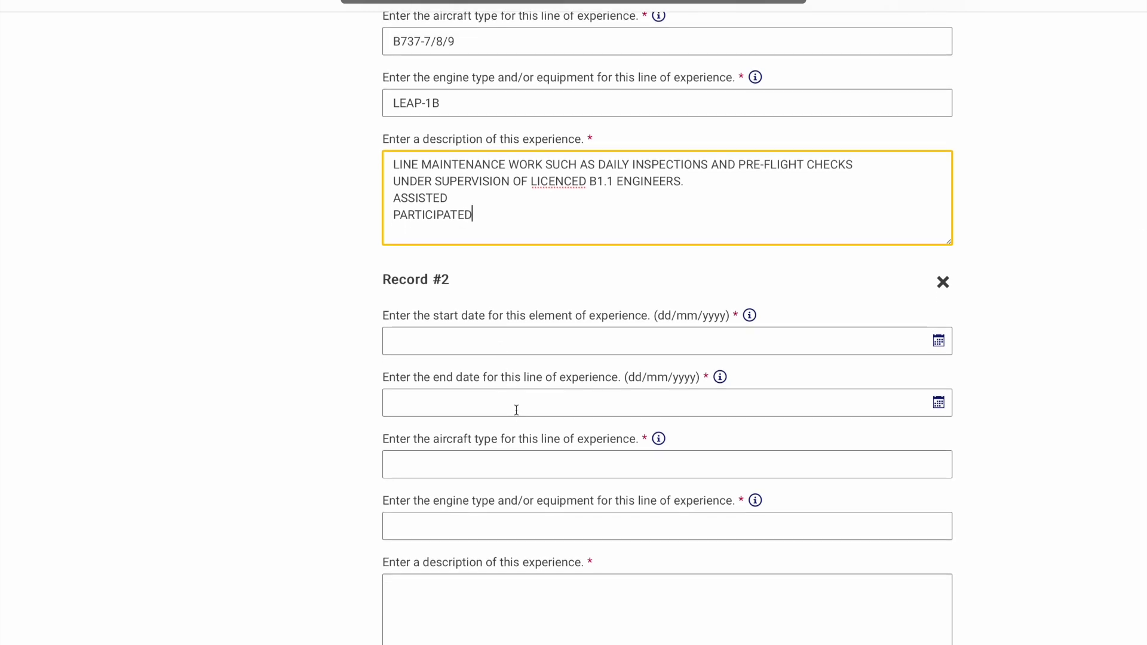
click(496, 595)
scroll(496, 595, down, 3)
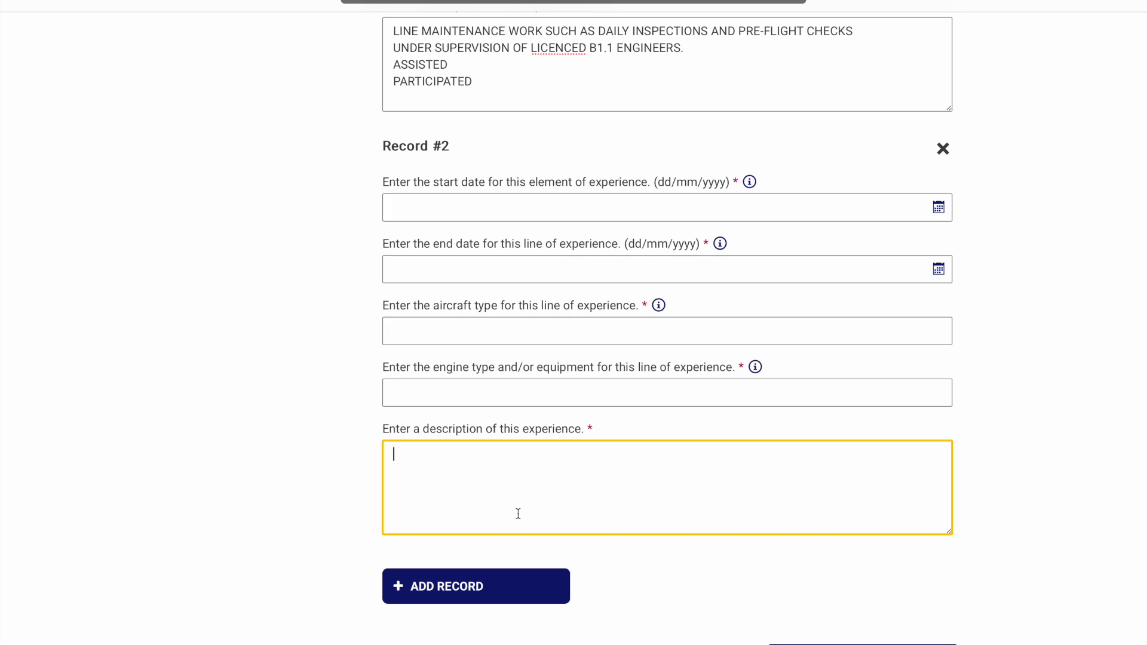
click(509, 591)
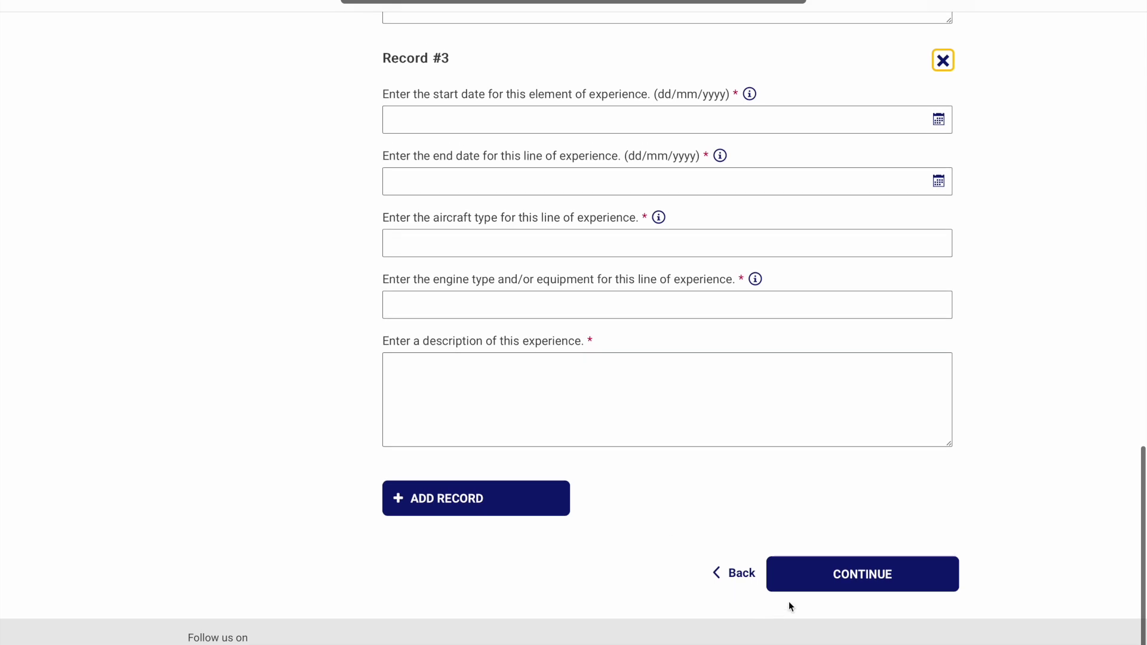
scroll(660, 556, up, 5)
scroll(663, 526, down, 4)
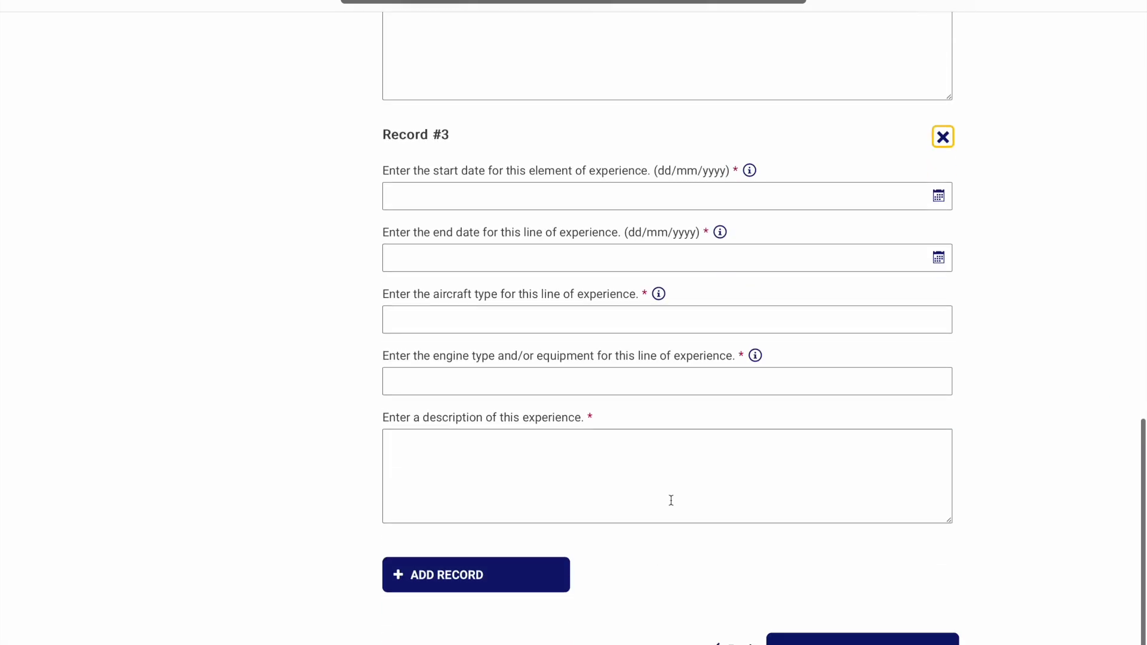
click(944, 137)
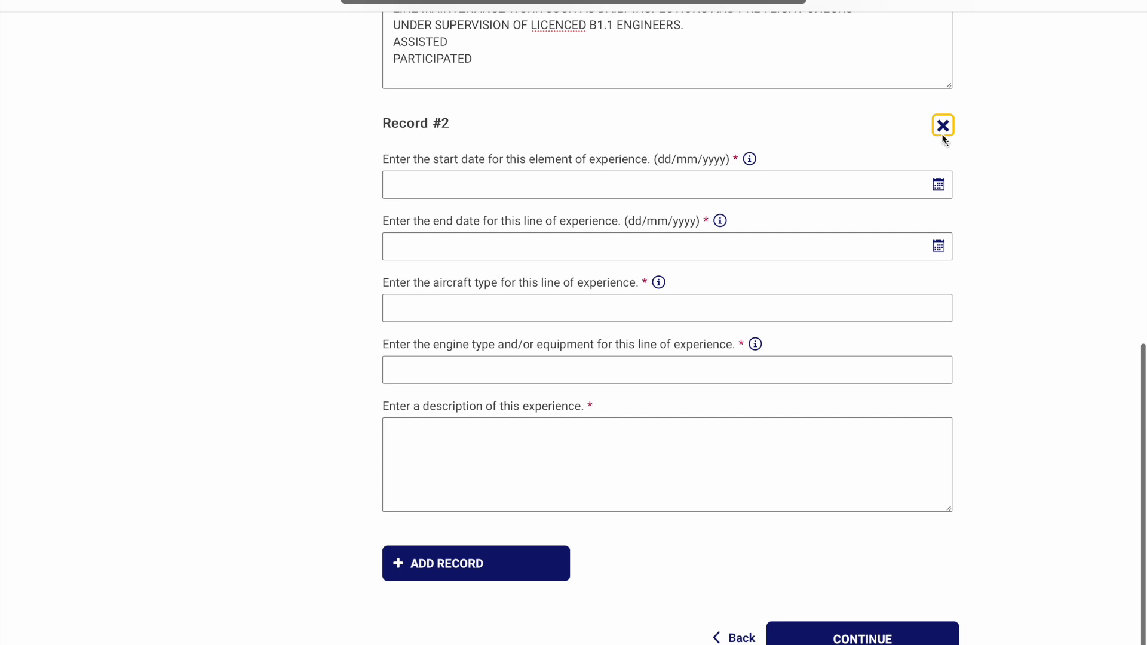
click(942, 127)
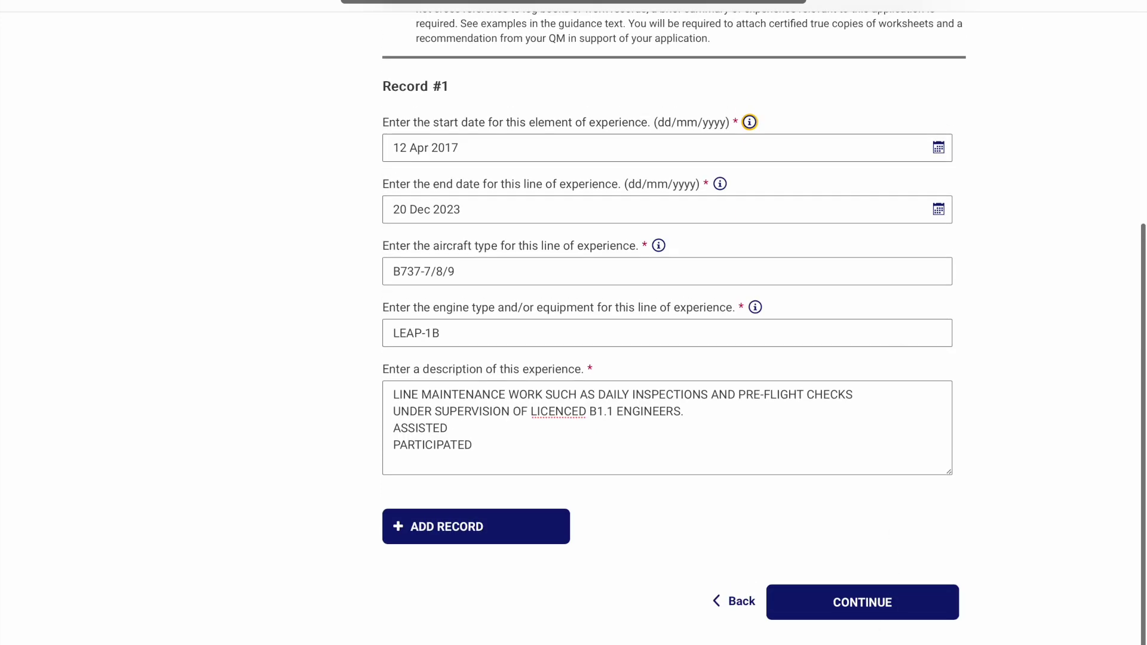
click(830, 613)
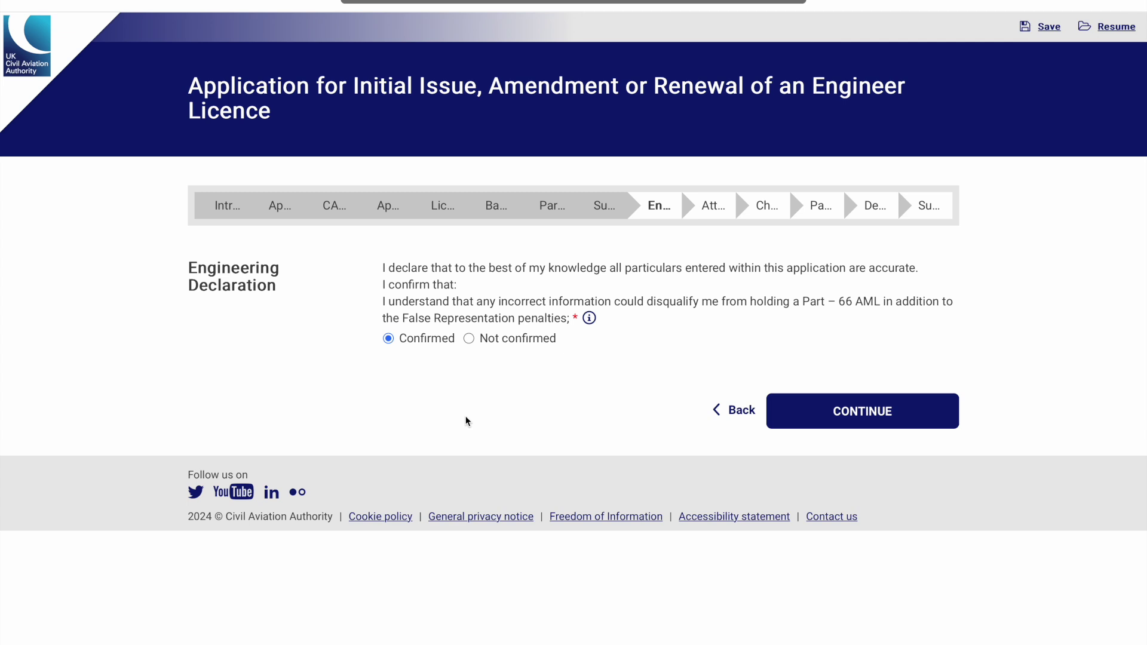
Leave the Engineering Declaration answered Confirmed and continue to Attachments and Courier
key(Tab)
click(799, 403)
click(824, 409)
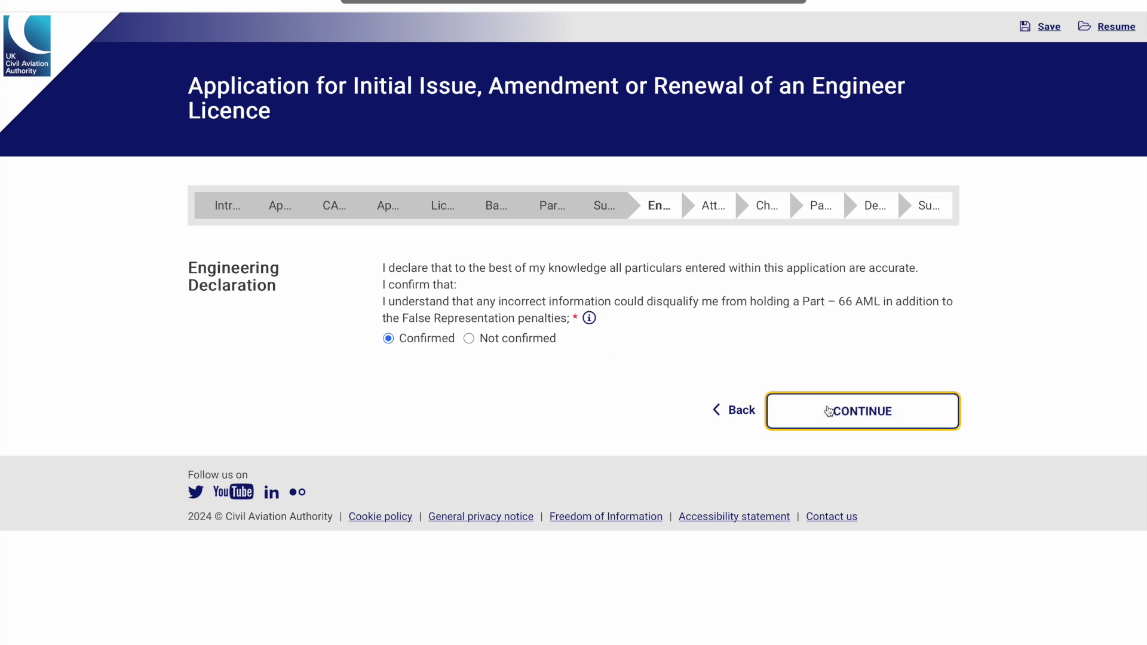
click(827, 410)
Review the attached EASA EXAM CERTIFICATE .pdf and the No courier answer, then continue to Charges
scroll(766, 447, down, 4)
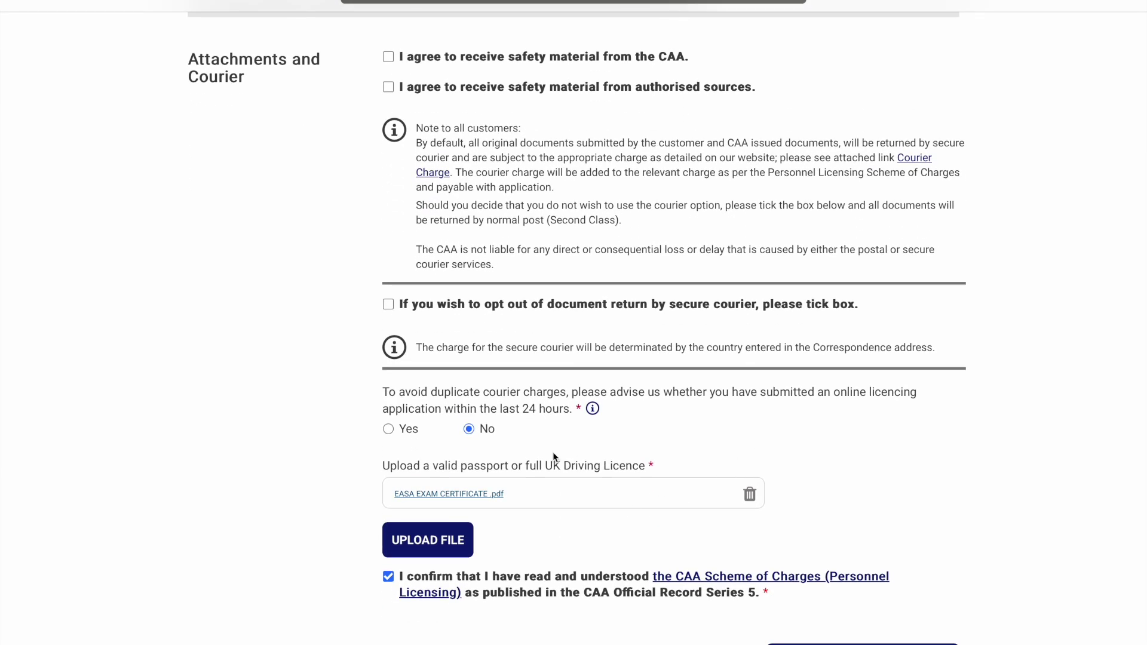
scroll(553, 453, up, 3)
scroll(331, 298, down, 2)
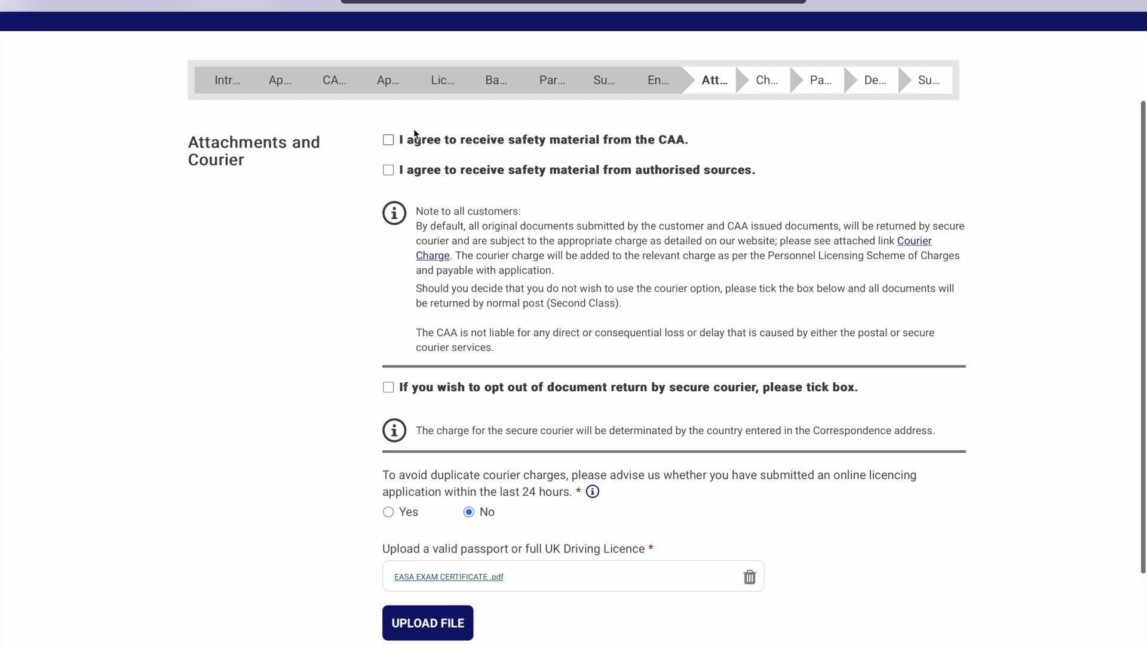
scroll(496, 136, down, 3)
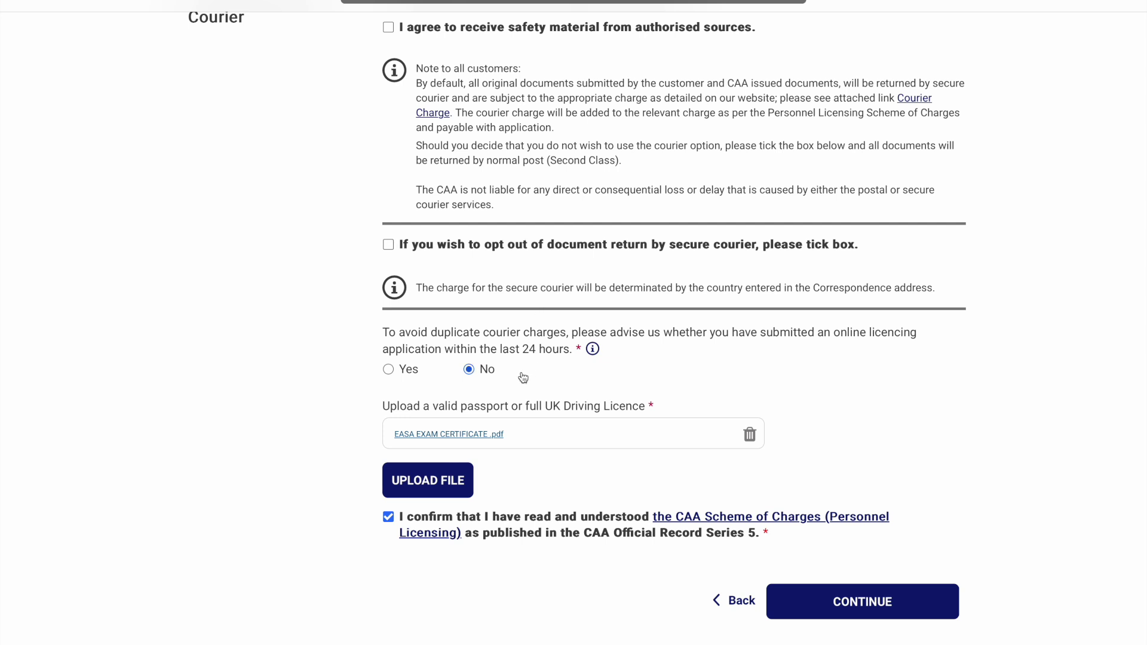
scroll(470, 358, down, 1)
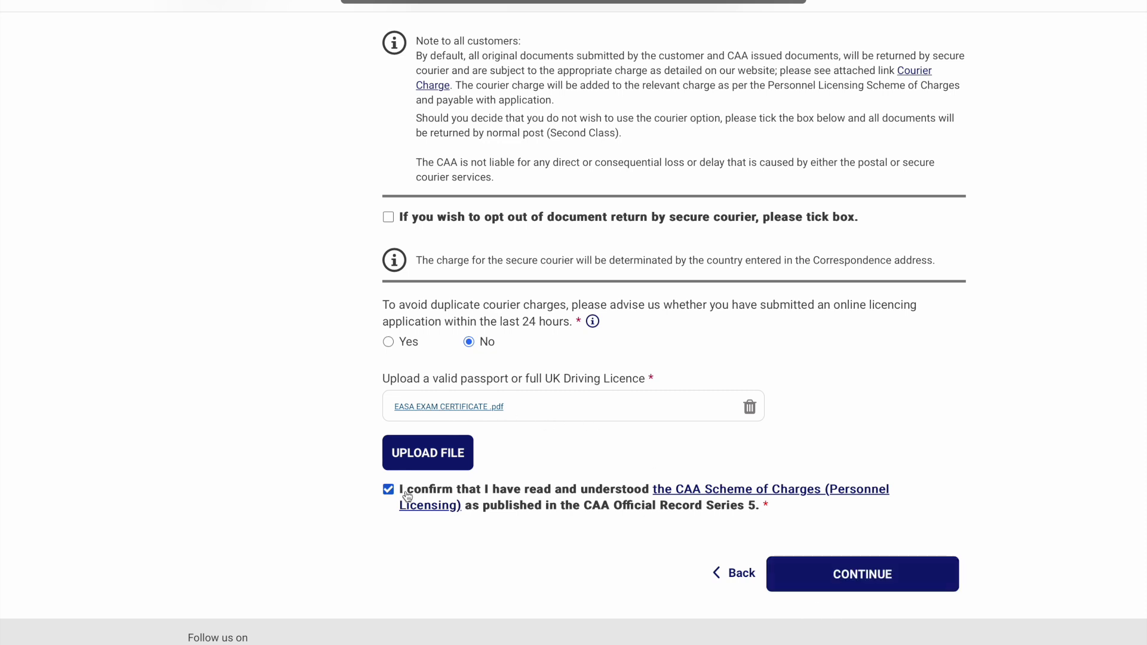
click(866, 589)
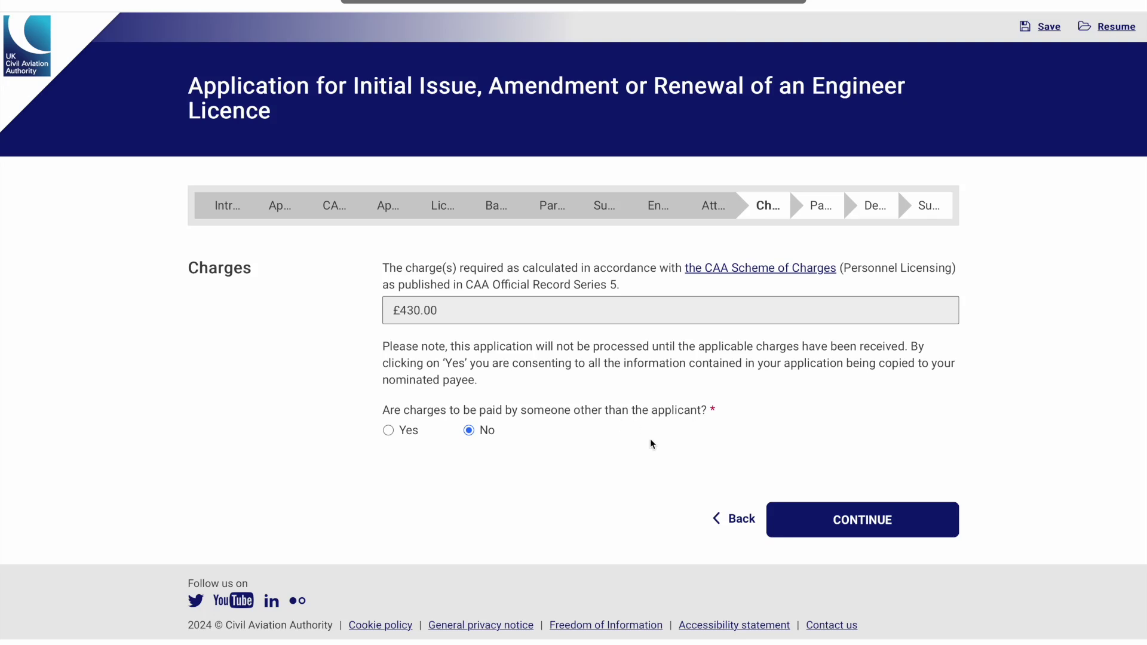
click(405, 438)
scroll(466, 472, down, 3)
click(469, 238)
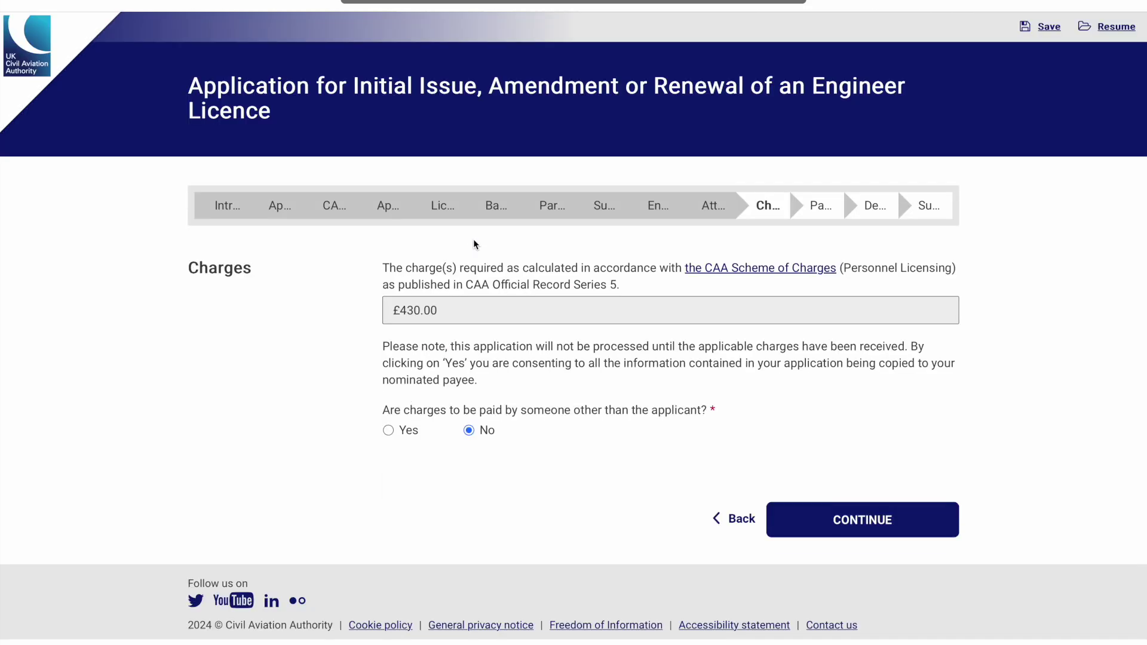
Pass Charges, dismiss the Not Authorized error, and submit Credit/Debit Card payment details
click(801, 522)
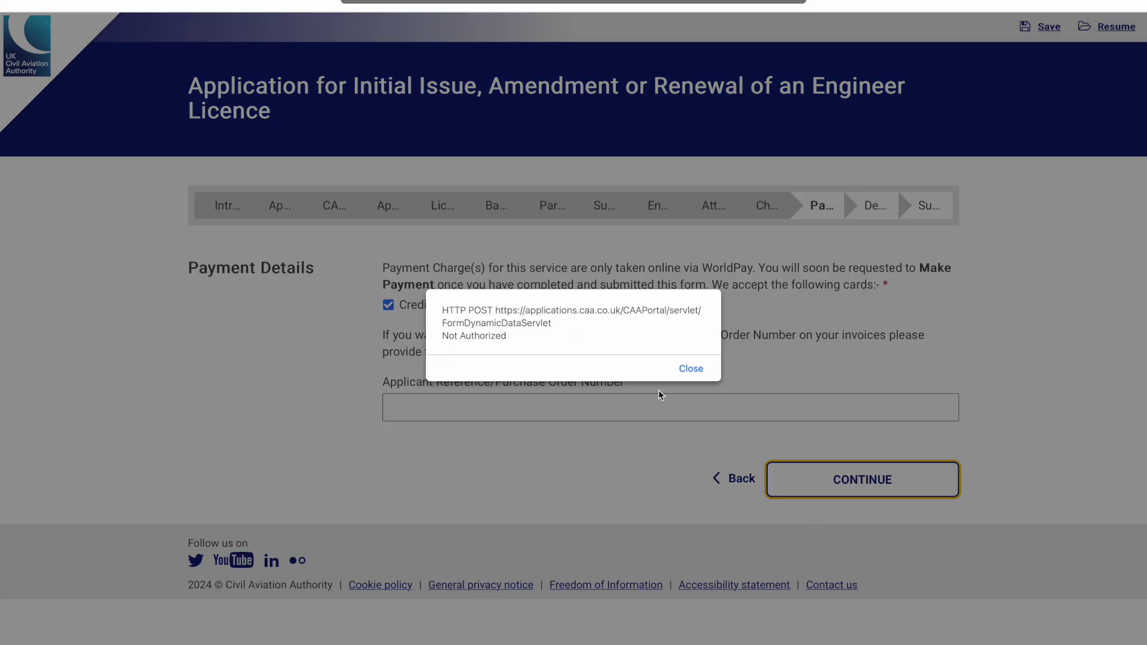
click(692, 369)
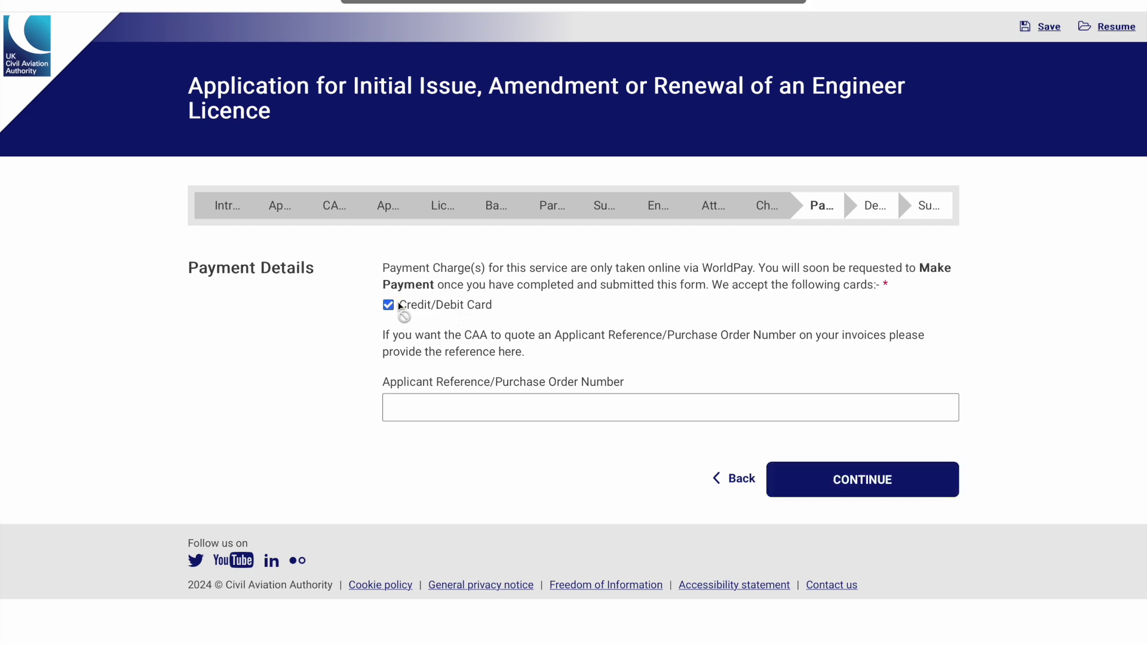
click(849, 474)
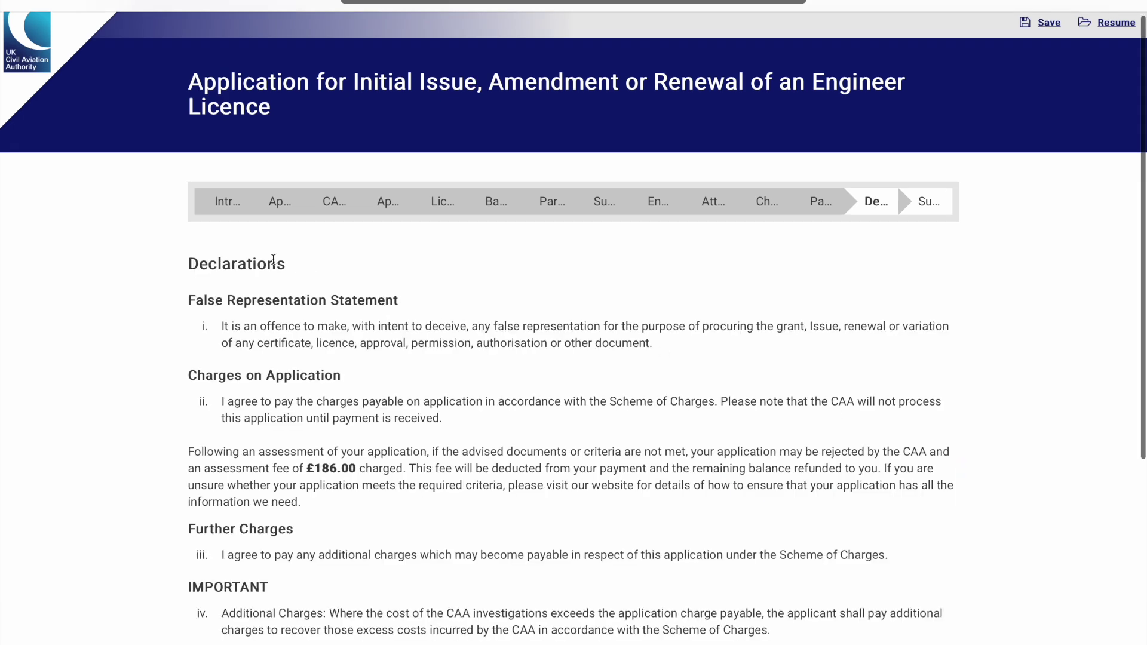
scroll(301, 258, down, 1)
scroll(302, 258, down, 3)
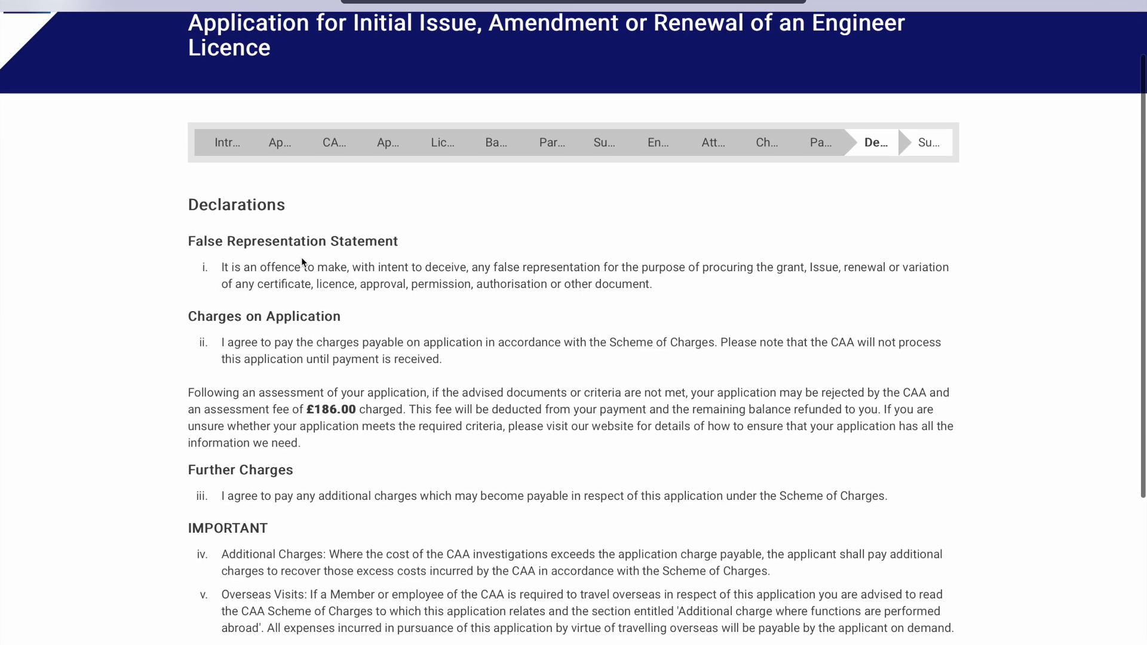
scroll(315, 212, down, 2)
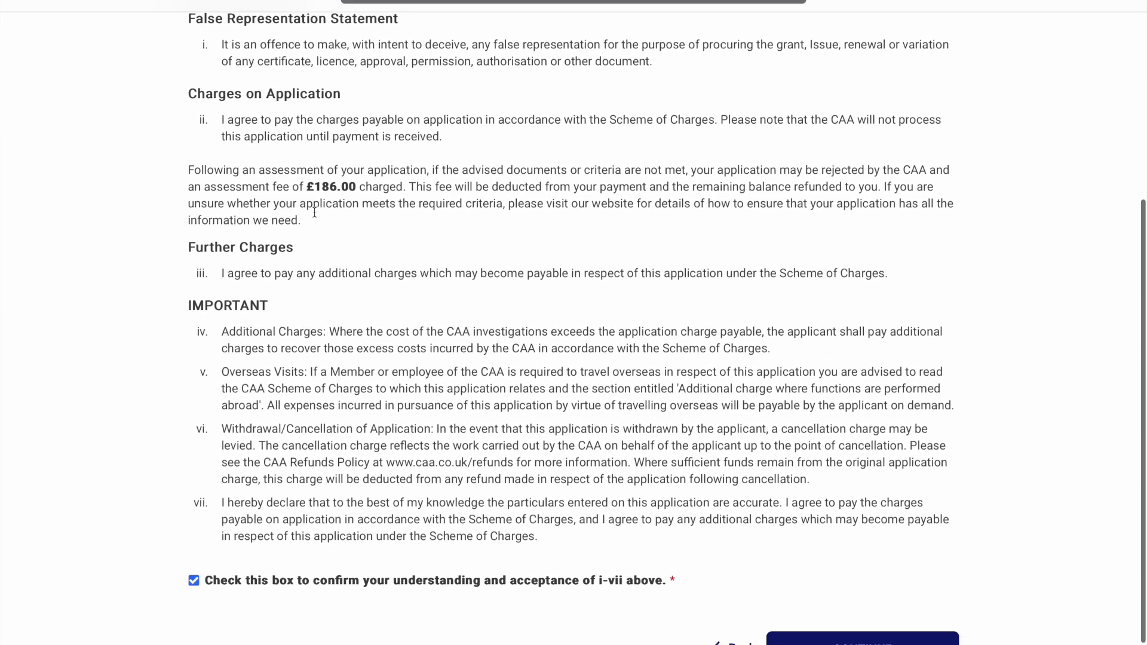
scroll(317, 216, up, 1)
scroll(316, 216, down, 2)
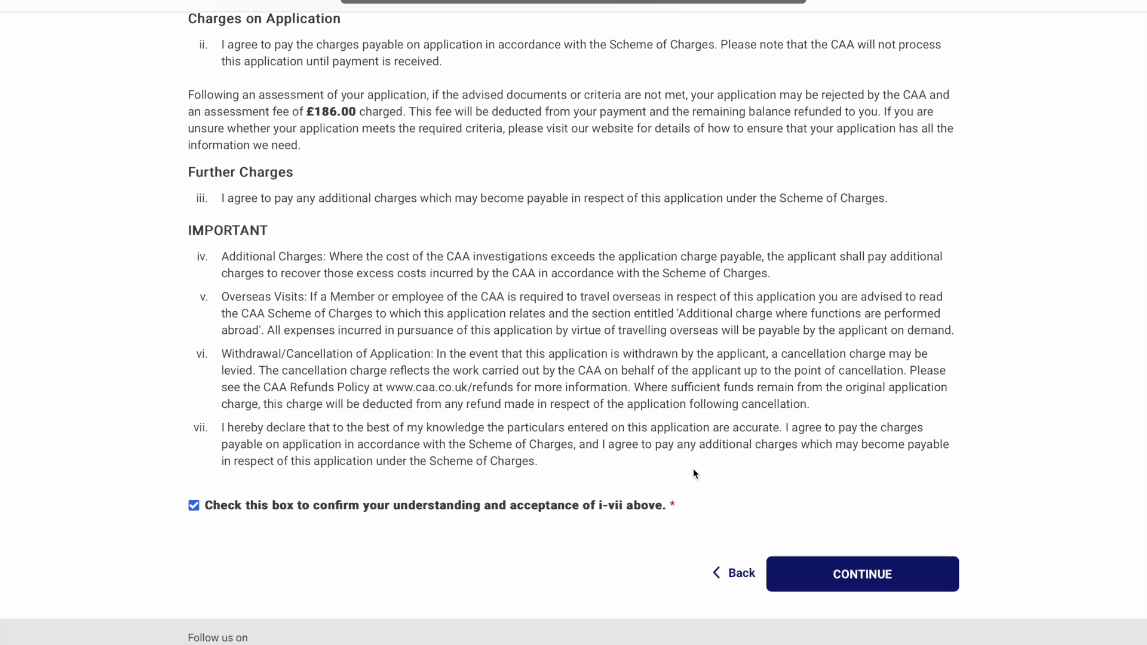
scroll(453, 48, up, 1)
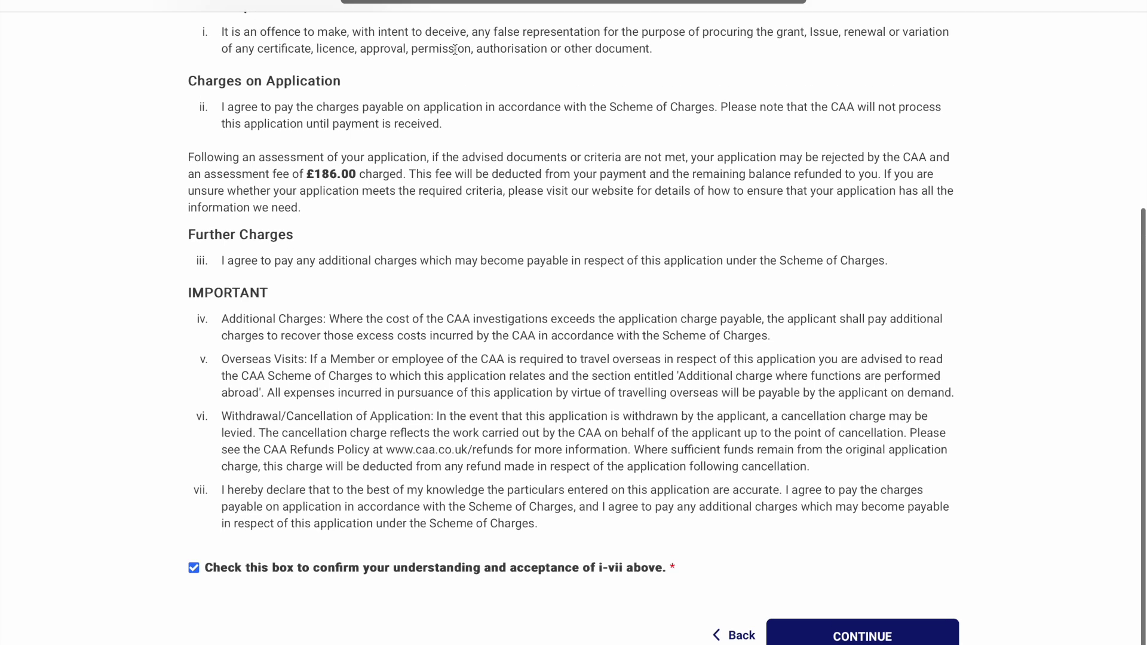
scroll(715, 456, down, 1)
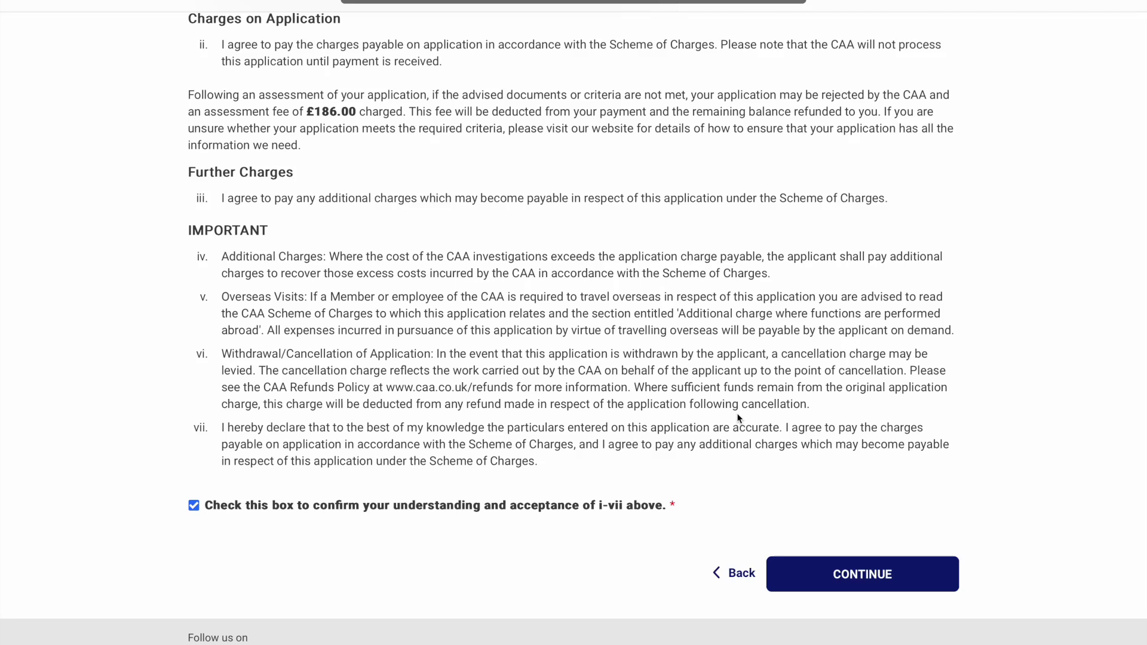
click(841, 583)
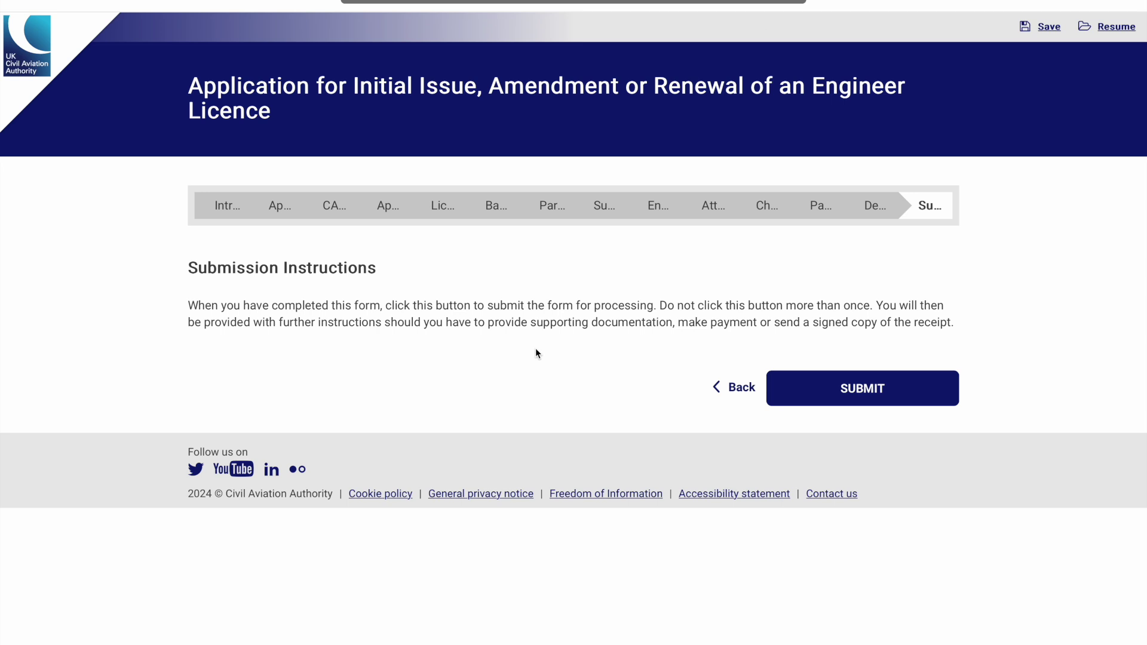
Review the Summary of Experience, then jump to Submission Instructions and submit the application
click(743, 390)
click(604, 208)
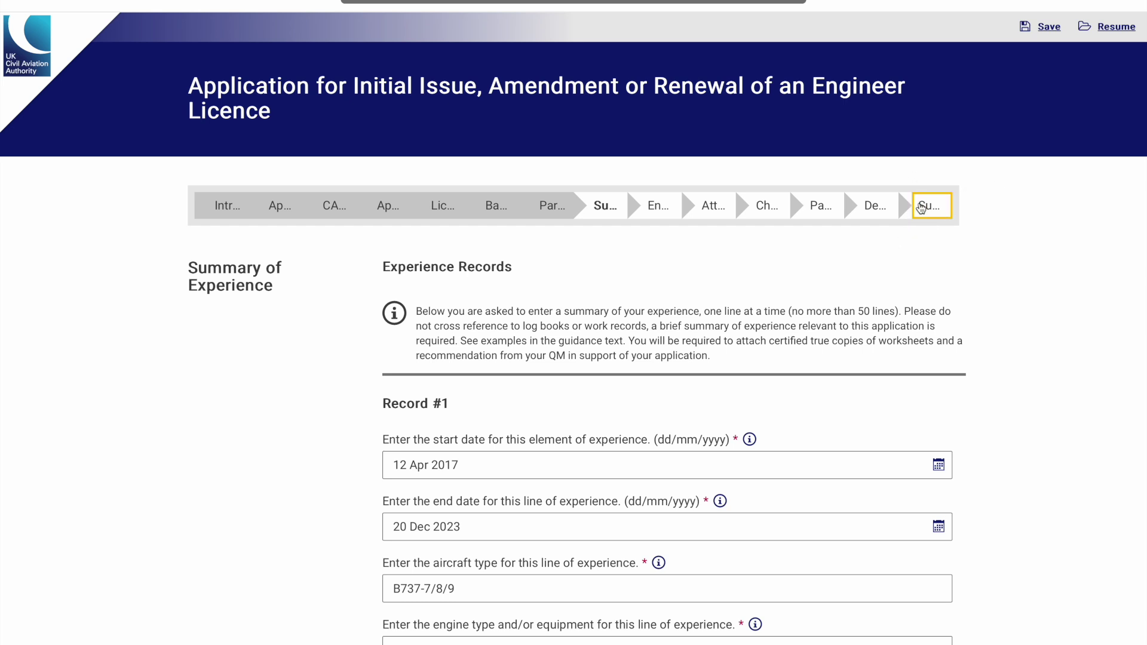
click(922, 200)
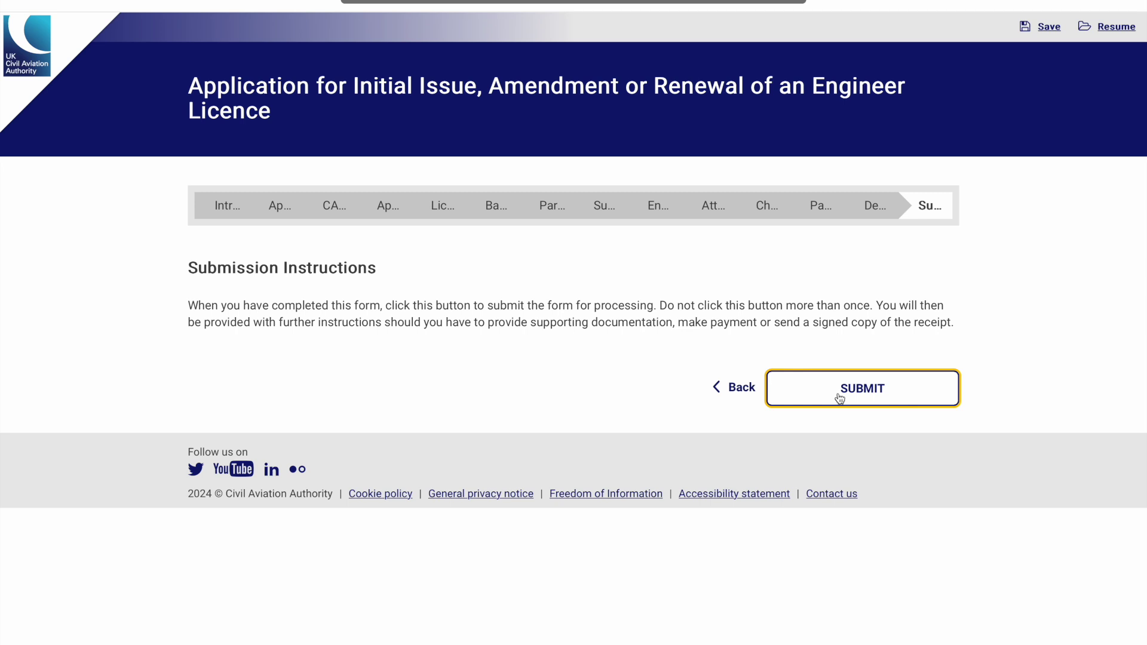
click(840, 399)
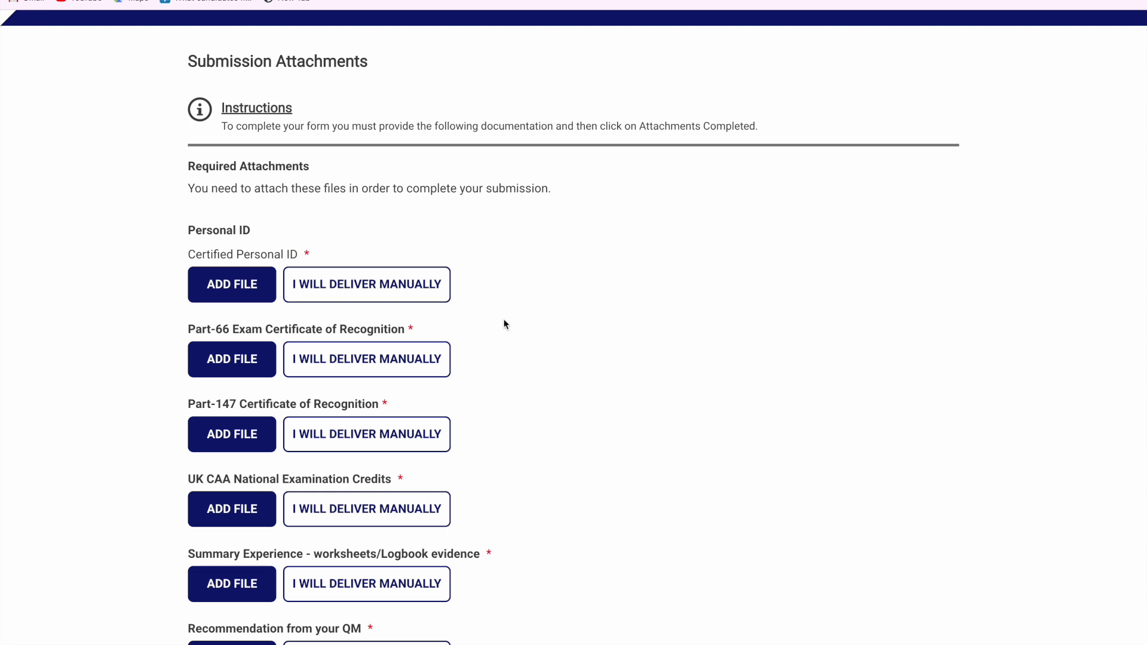
scroll(488, 324, down, 1)
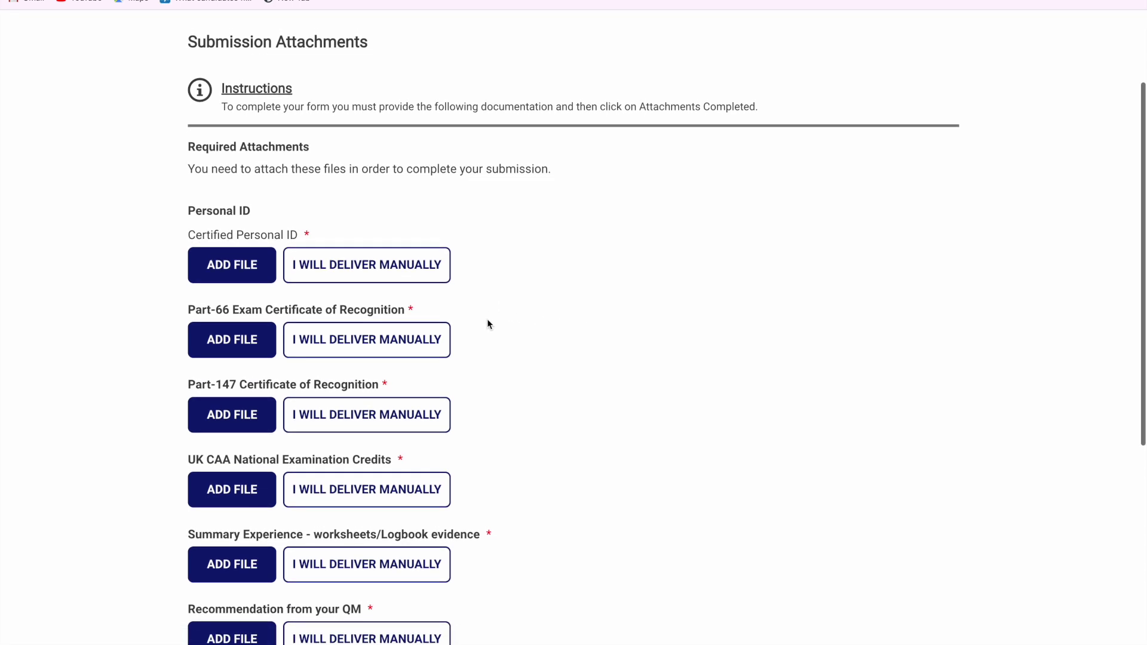
scroll(488, 311, up, 2)
scroll(487, 293, up, 2)
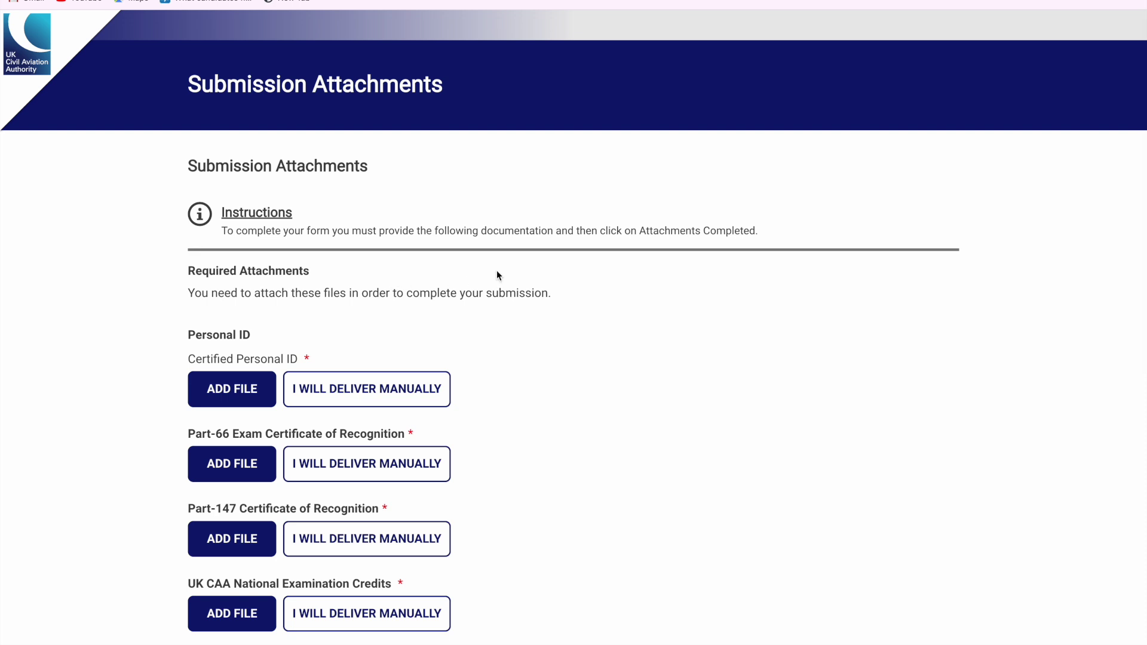
scroll(496, 275, down, 4)
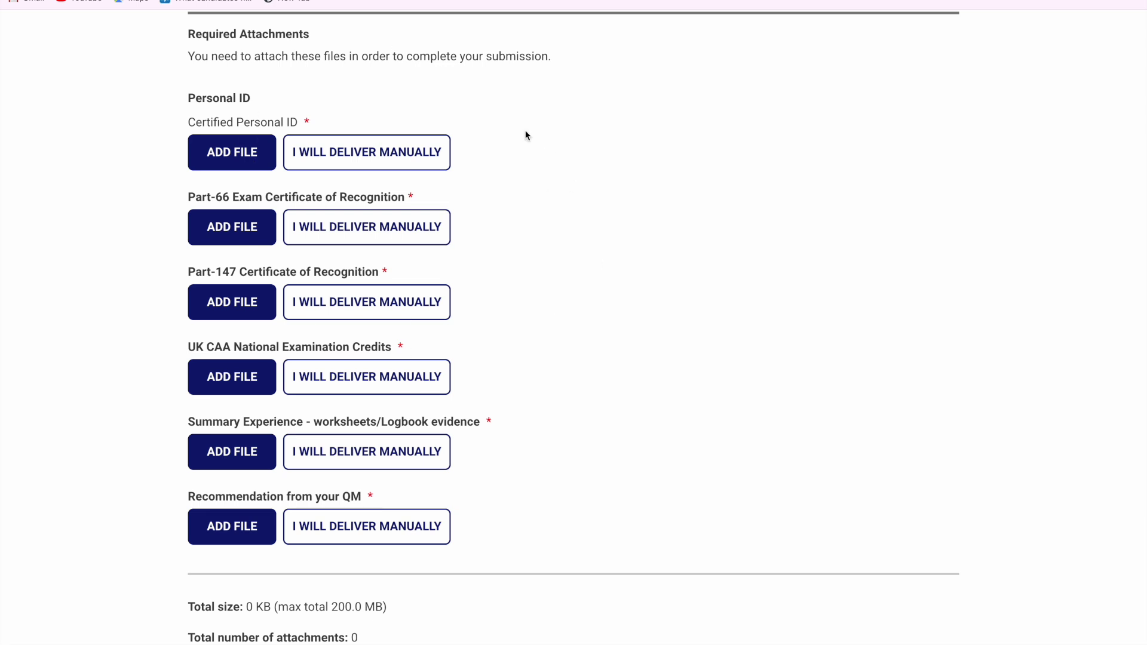
scroll(534, 227, up, 4)
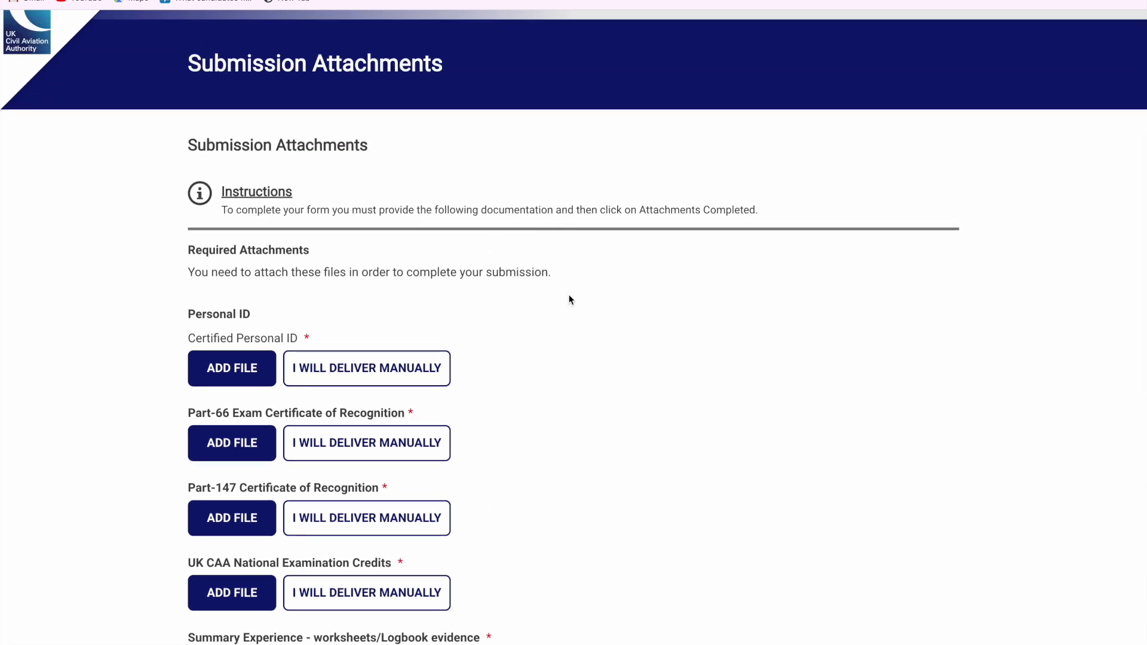
scroll(570, 299, down, 2)
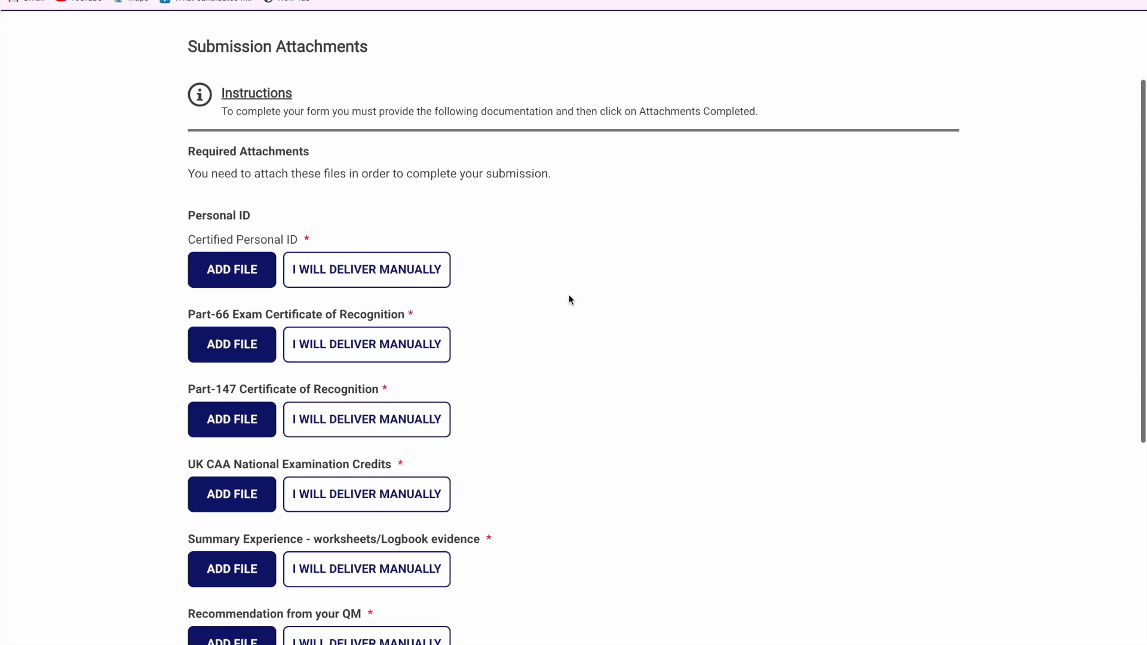
scroll(569, 299, down, 1)
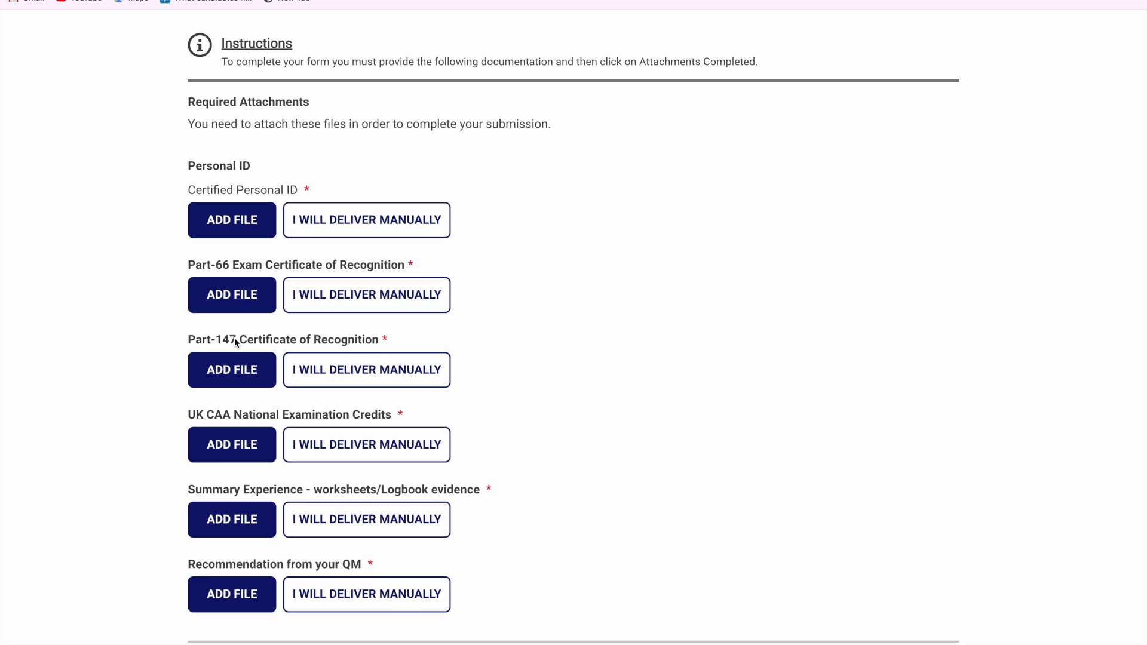
scroll(527, 284, down, 3)
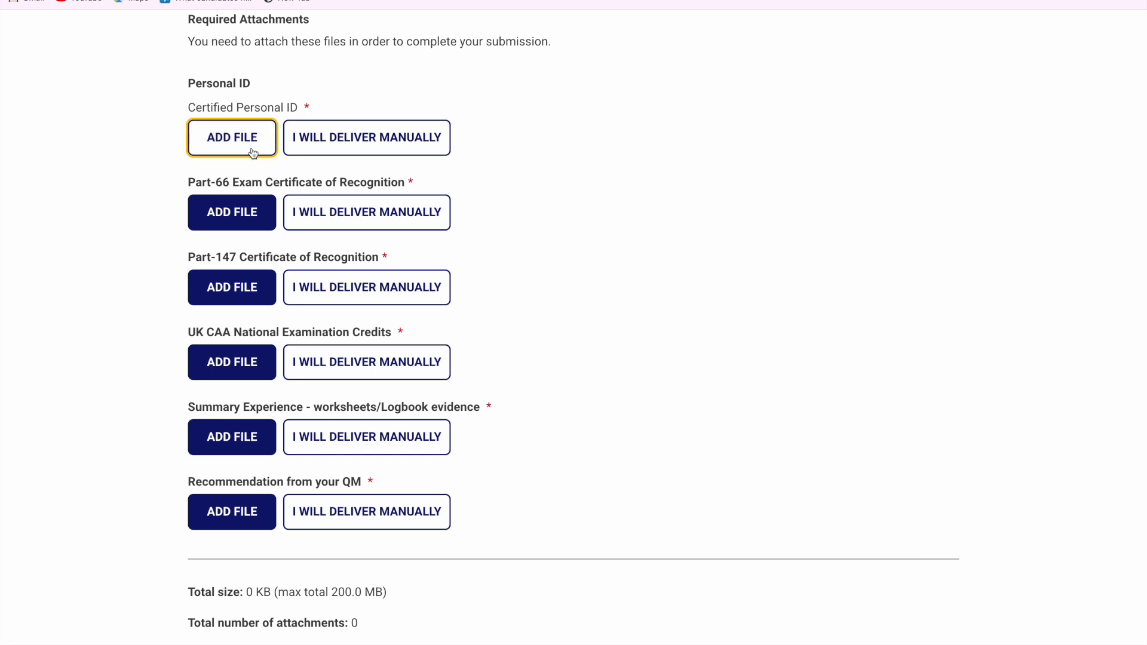
scroll(356, 369, down, 4)
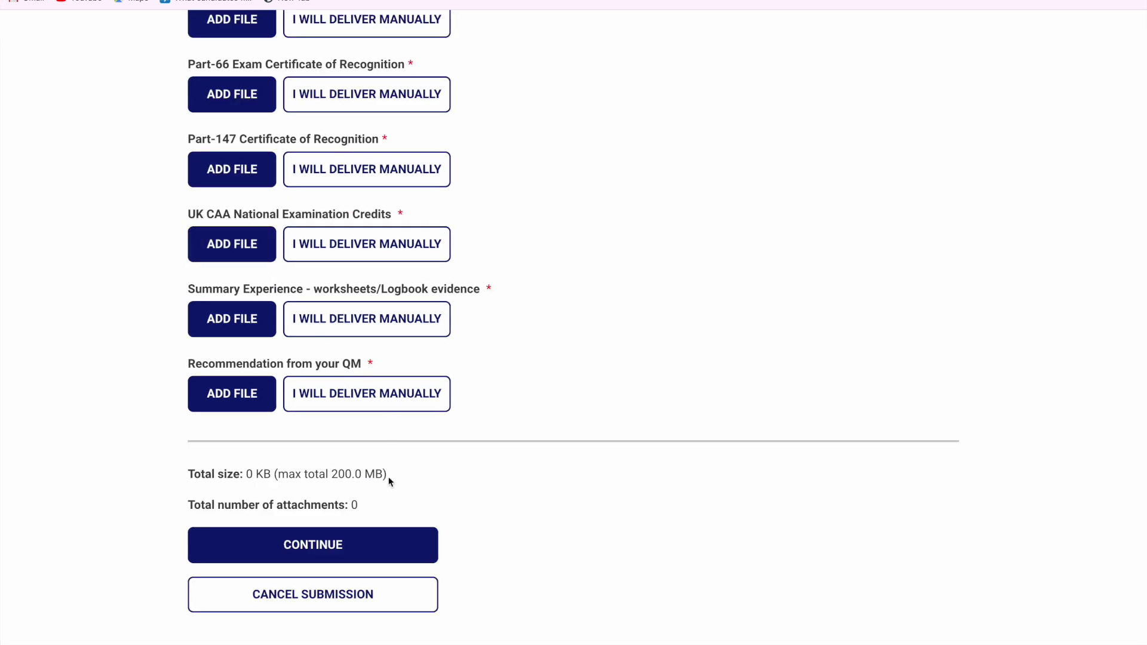
drag(379, 475, 331, 476)
click(336, 476)
click(257, 320)
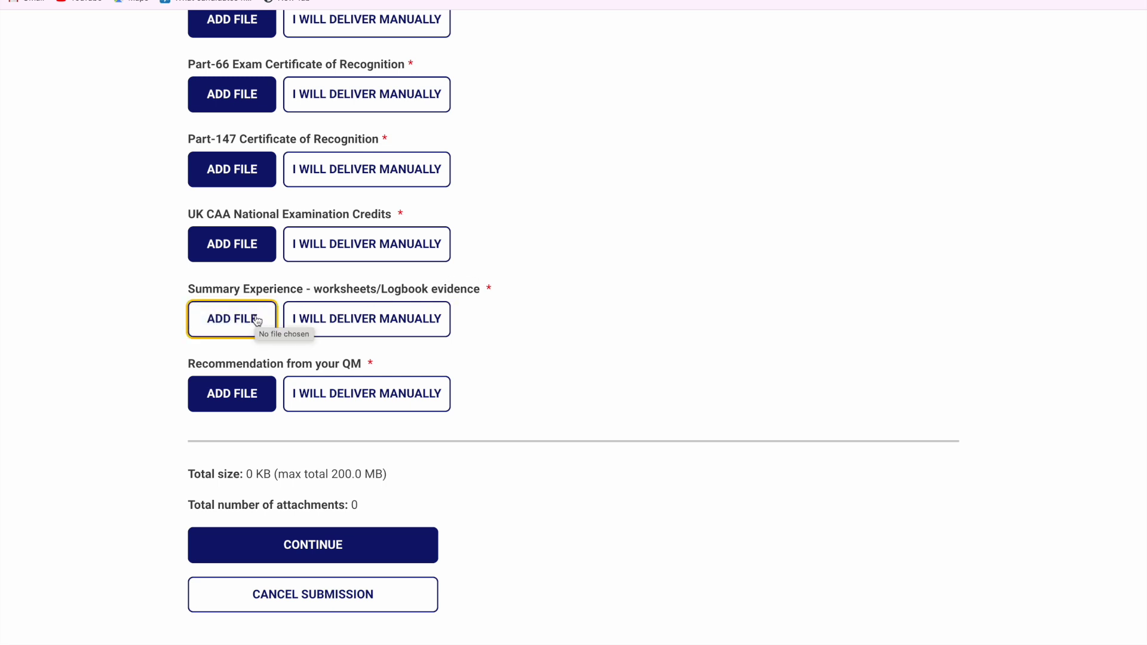
scroll(359, 251, up, 1)
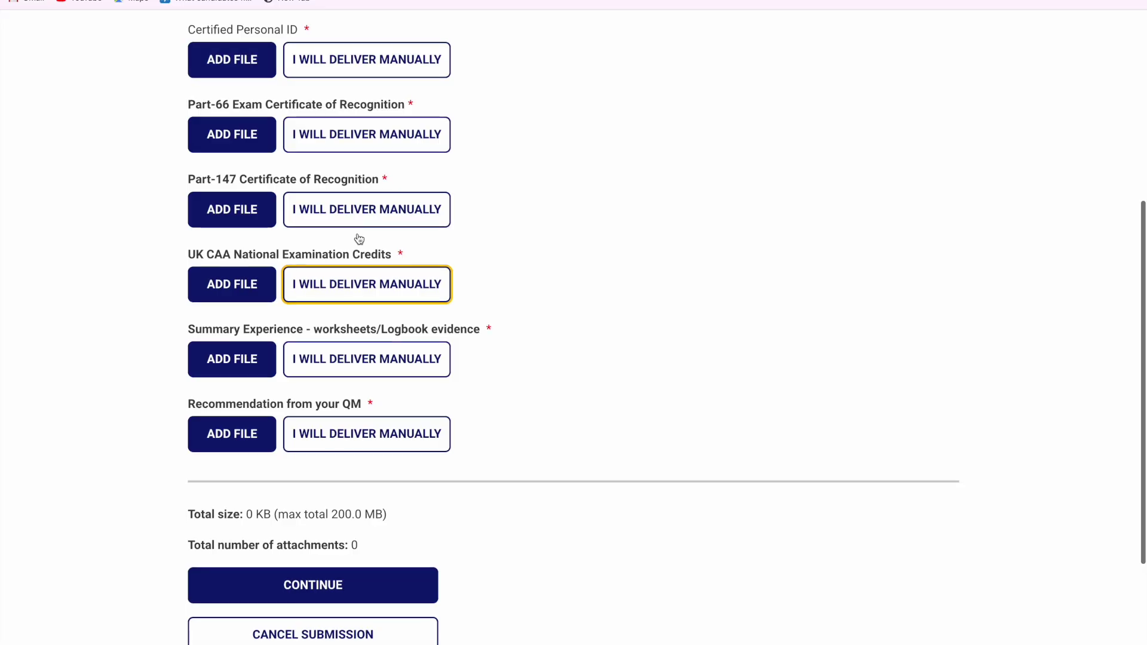
scroll(302, 287, up, 1)
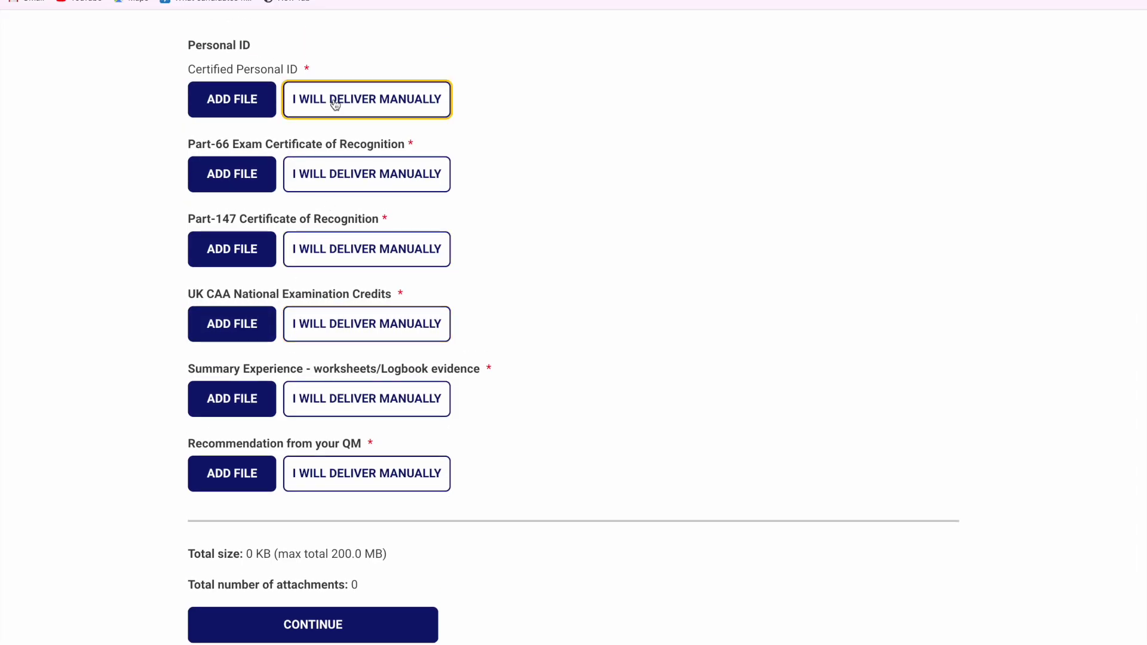
Mark Certified Personal ID for manual delivery and try attaching the Part-66 exam certificate
click(334, 100)
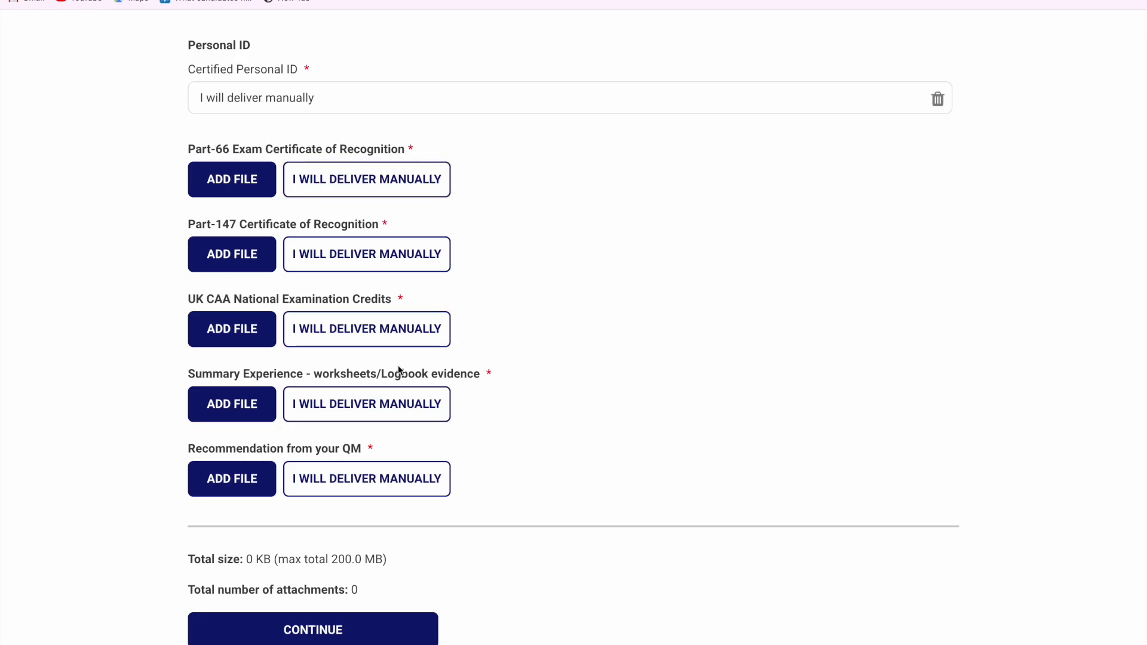
scroll(356, 377, down, 1)
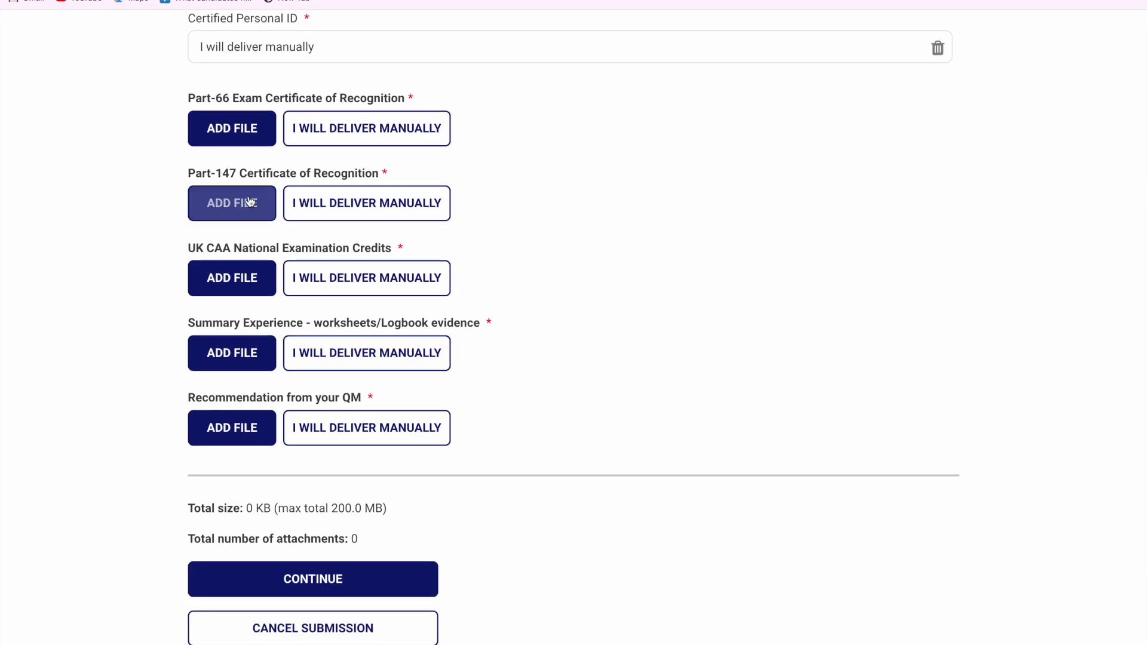
scroll(233, 179, up, 1)
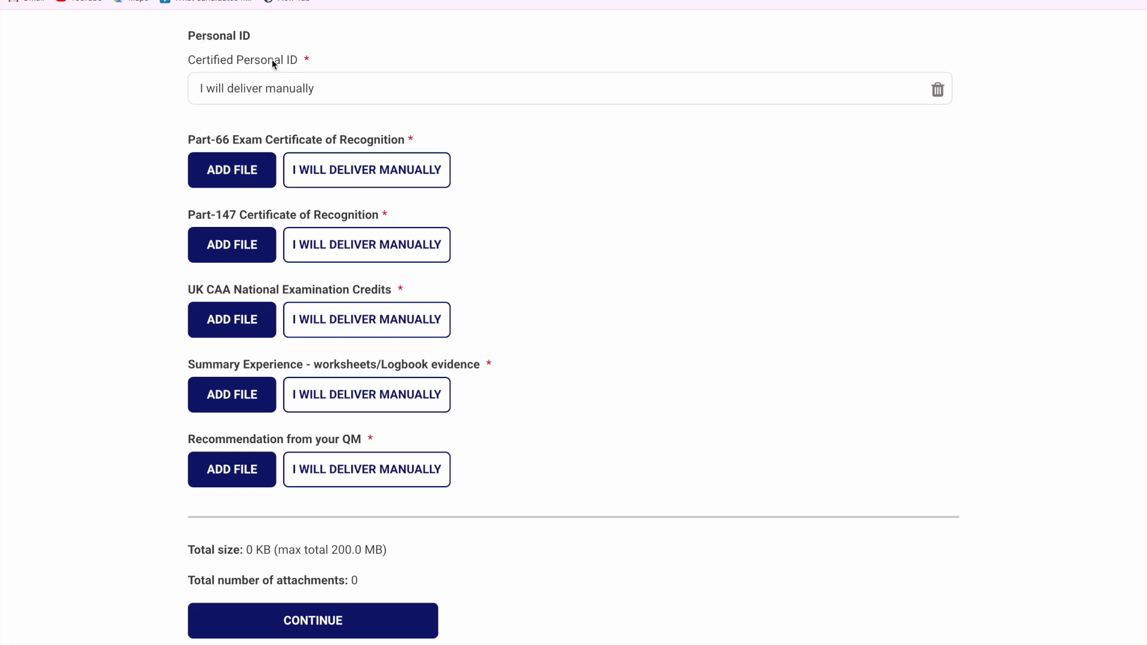
click(213, 157)
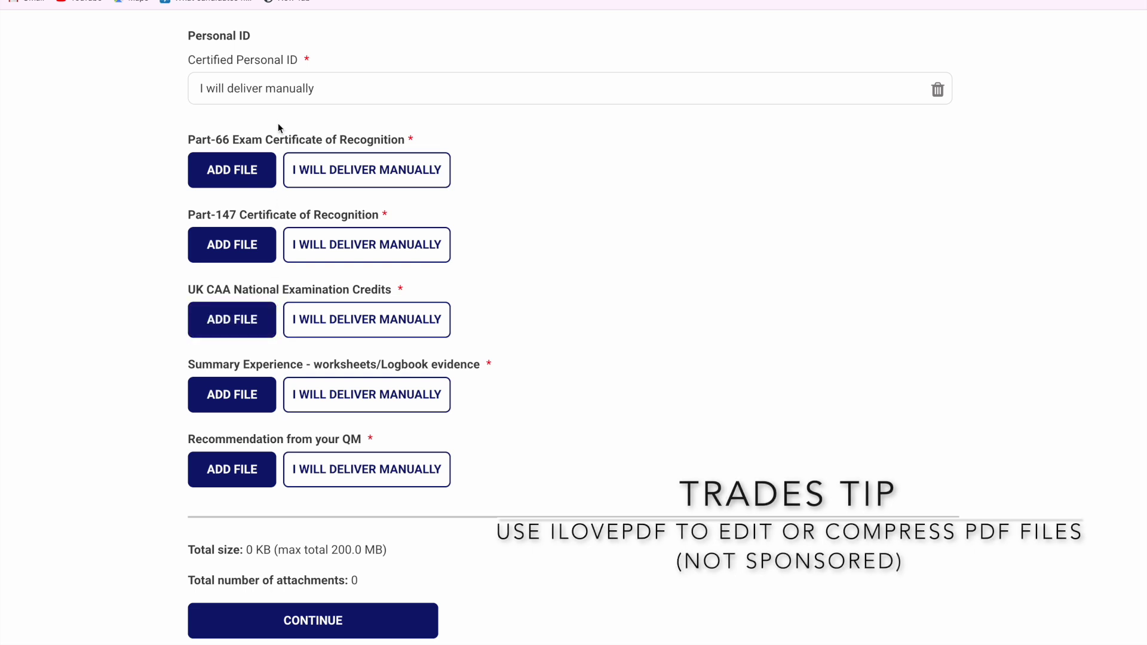
click(267, 186)
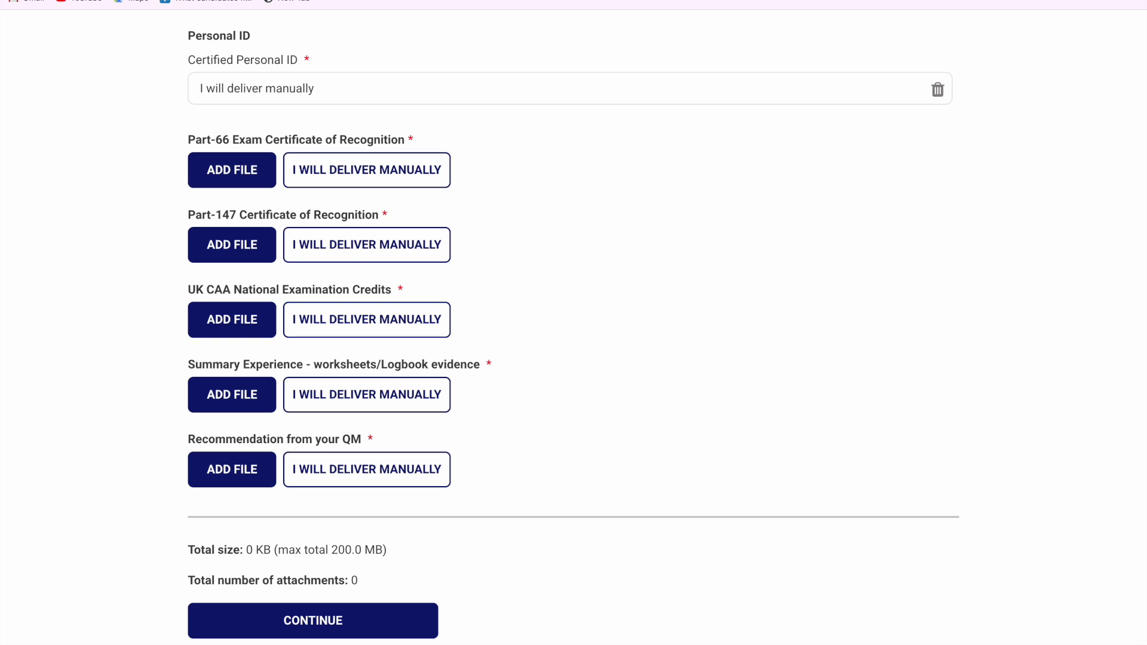
Open the SRG1029 Part-66 recommendation form PDF from the Google results, then close it
click(200, 2)
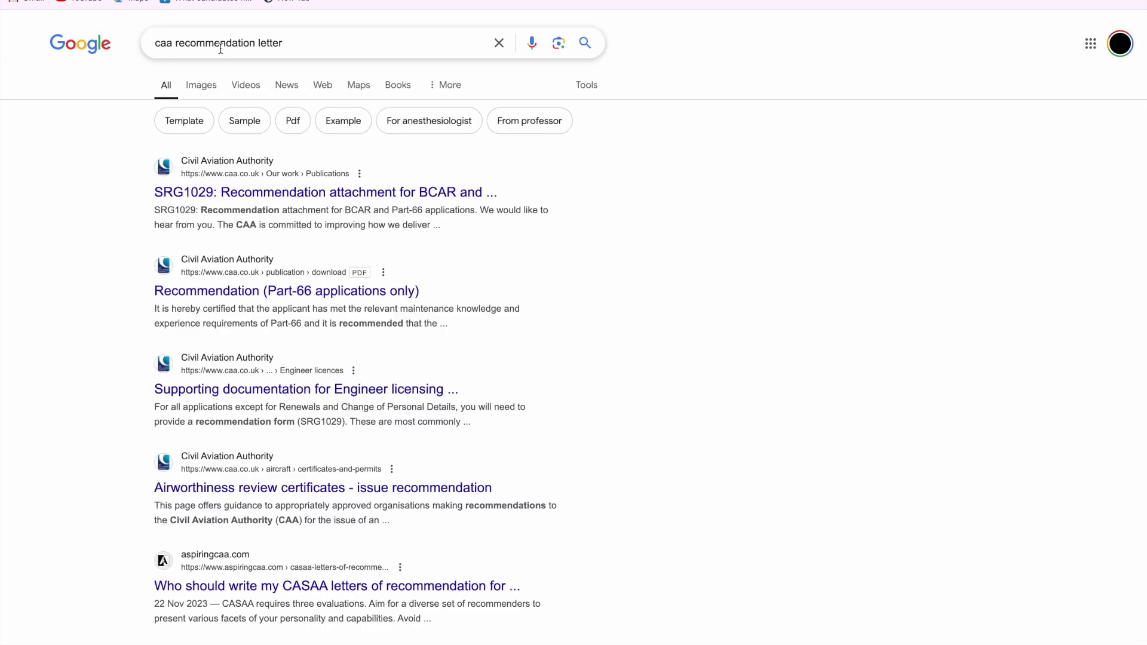
click(302, 192)
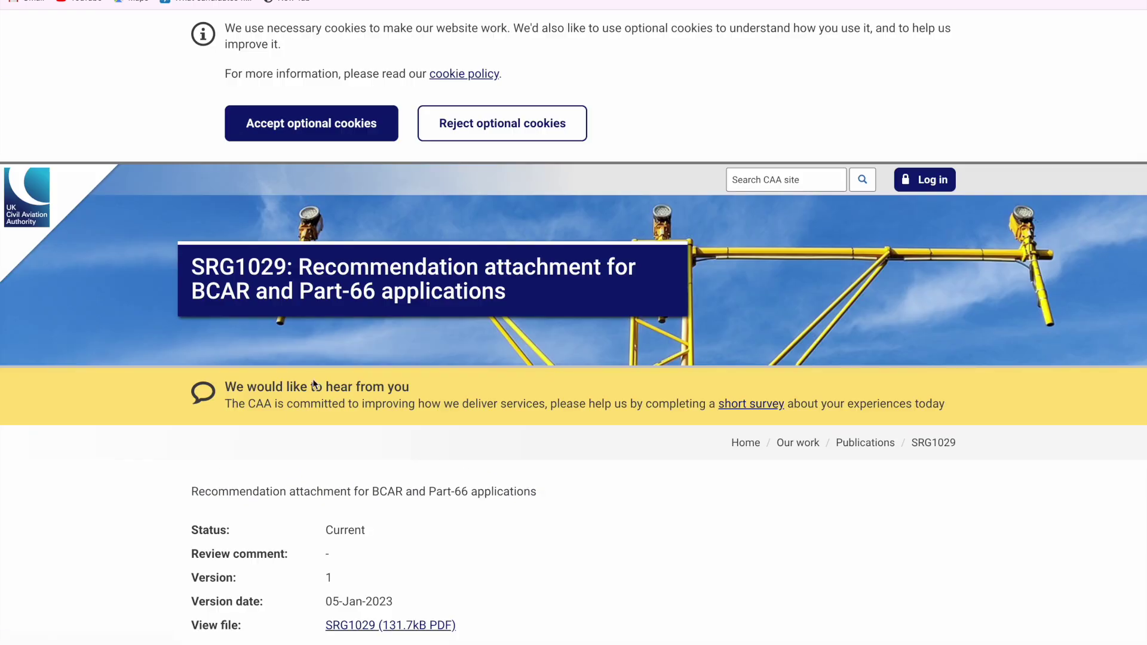
scroll(315, 385, down, 3)
click(356, 485)
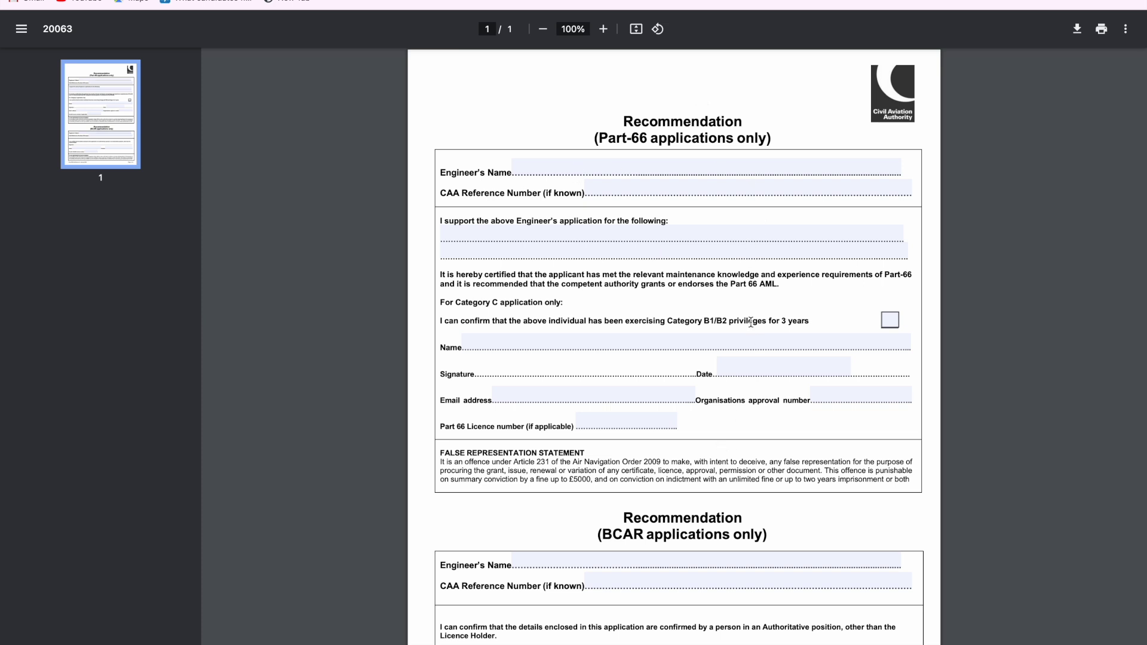
key(ctrl+w)
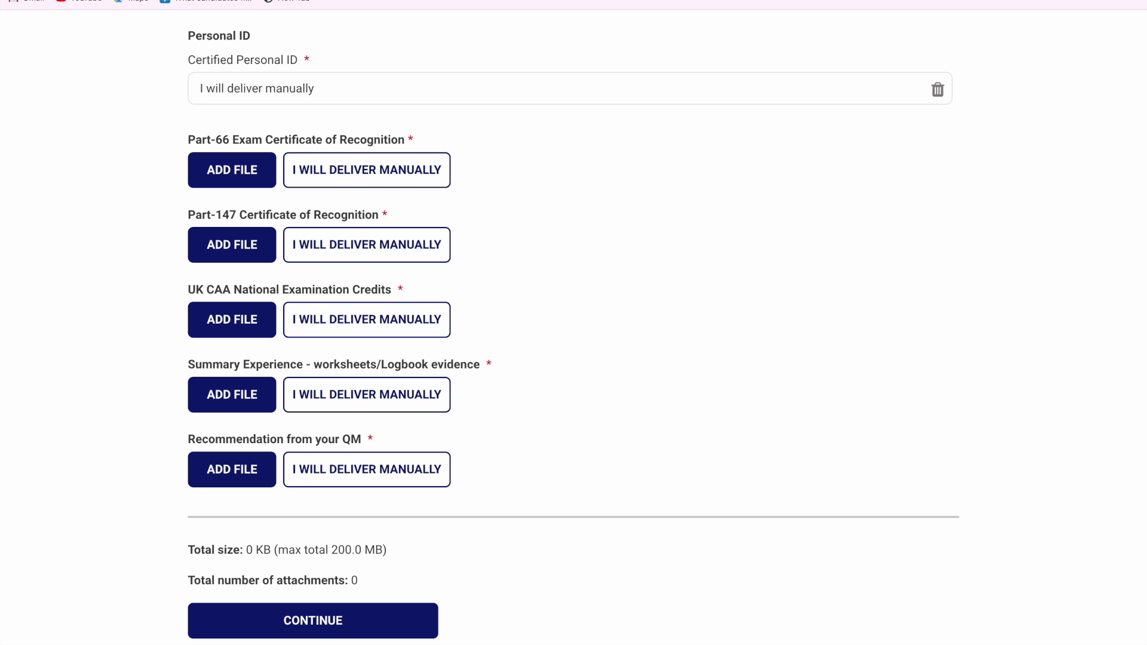
Try attaching files for the Part-66 exam certificate and the logbook evidence
scroll(541, 259, up, 1)
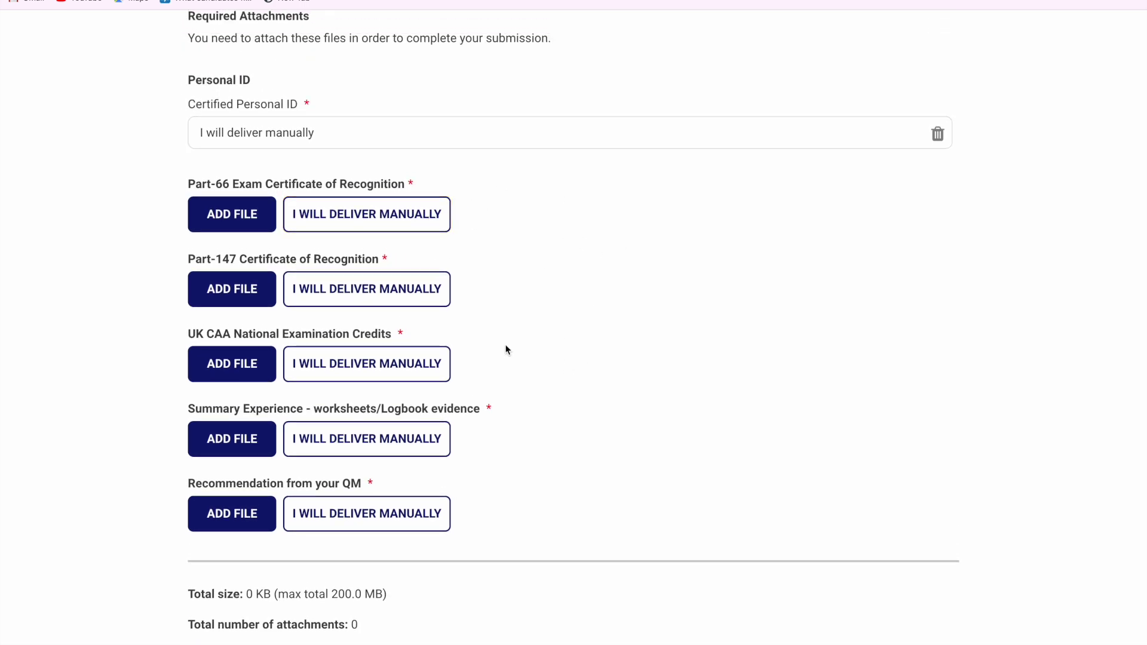
click(233, 227)
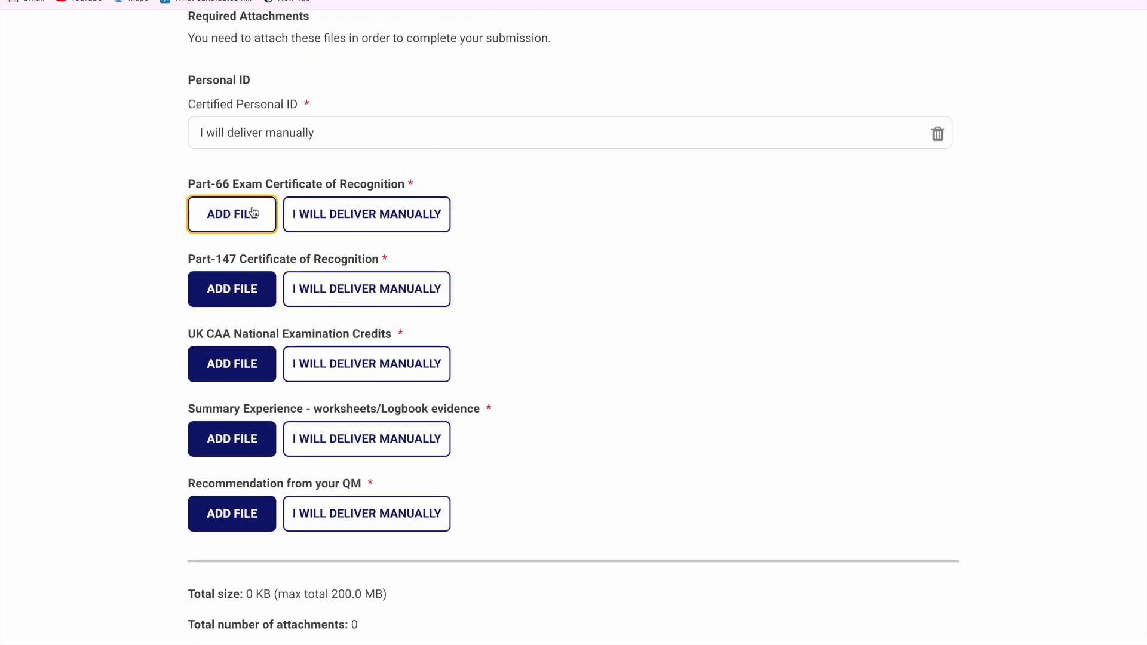
click(249, 447)
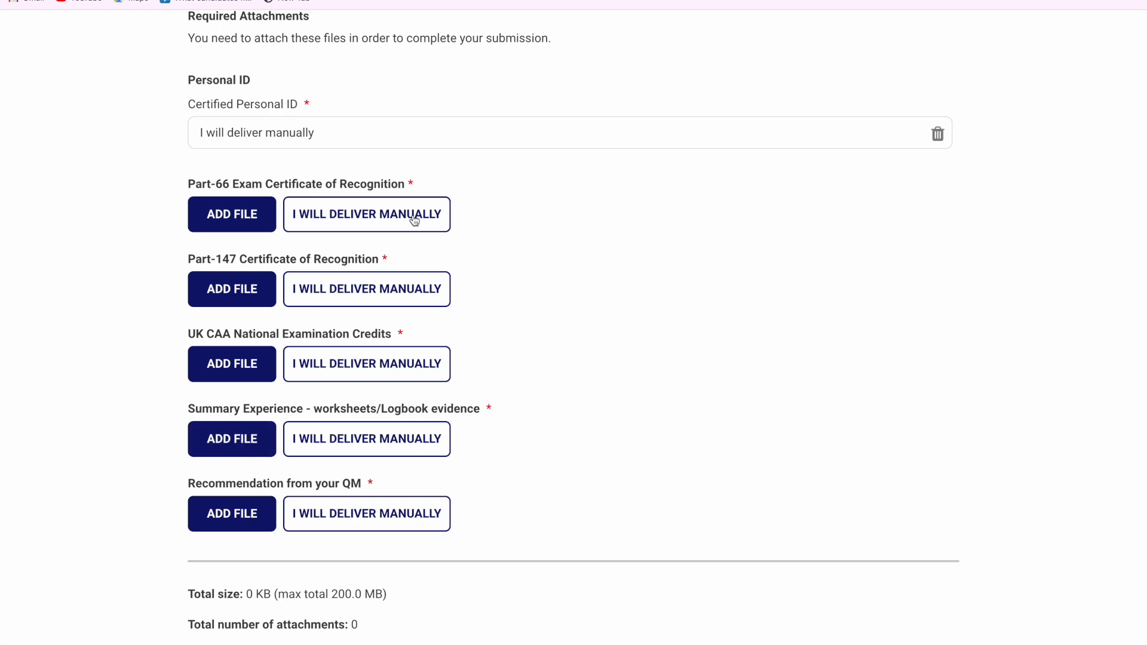
scroll(528, 321, down, 4)
scroll(454, 239, up, 2)
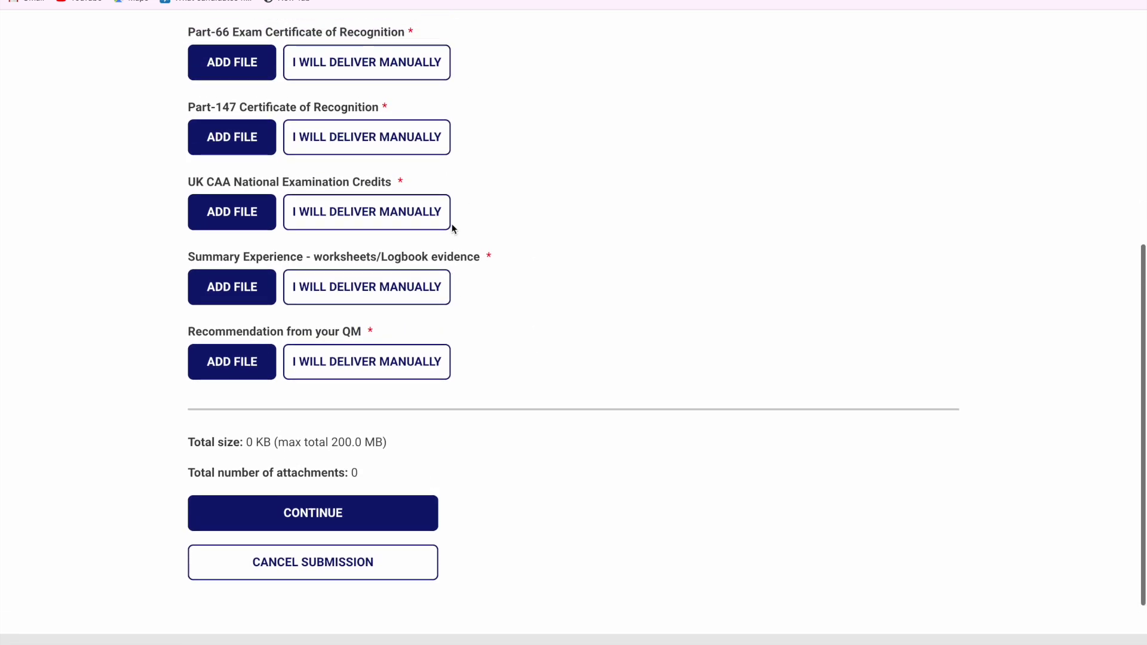
Mark the exam certificate, Part-147 certificate, exam credits, logbook and QM recommendation for manual delivery
click(397, 103)
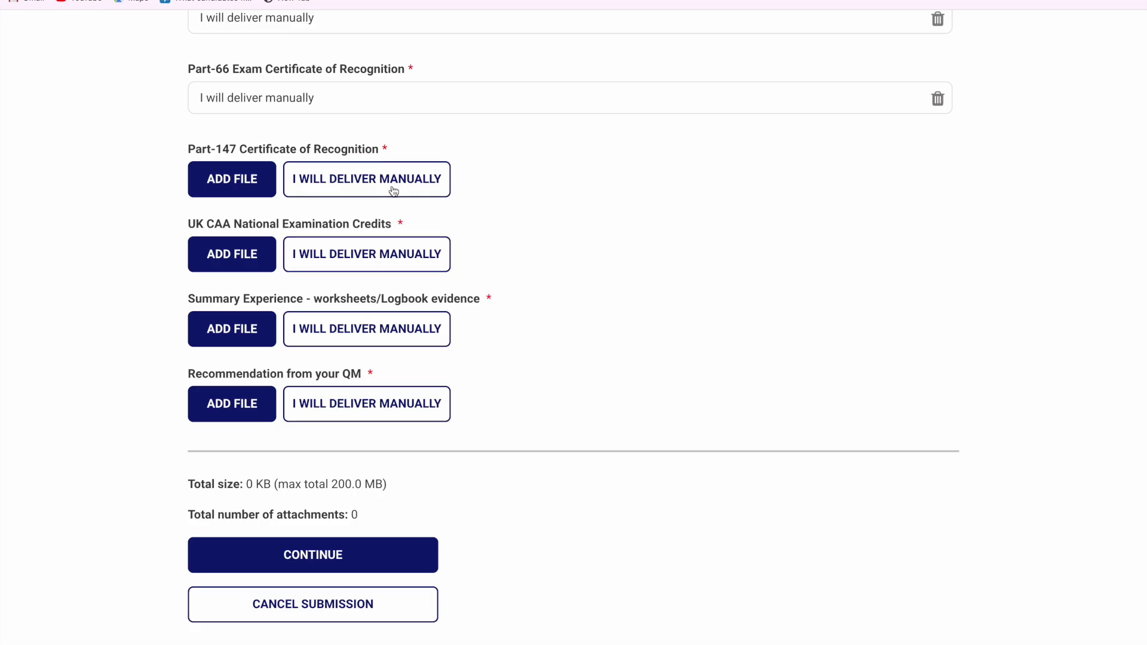
click(396, 182)
click(393, 256)
click(395, 347)
click(399, 418)
scroll(399, 418, down, 2)
click(392, 458)
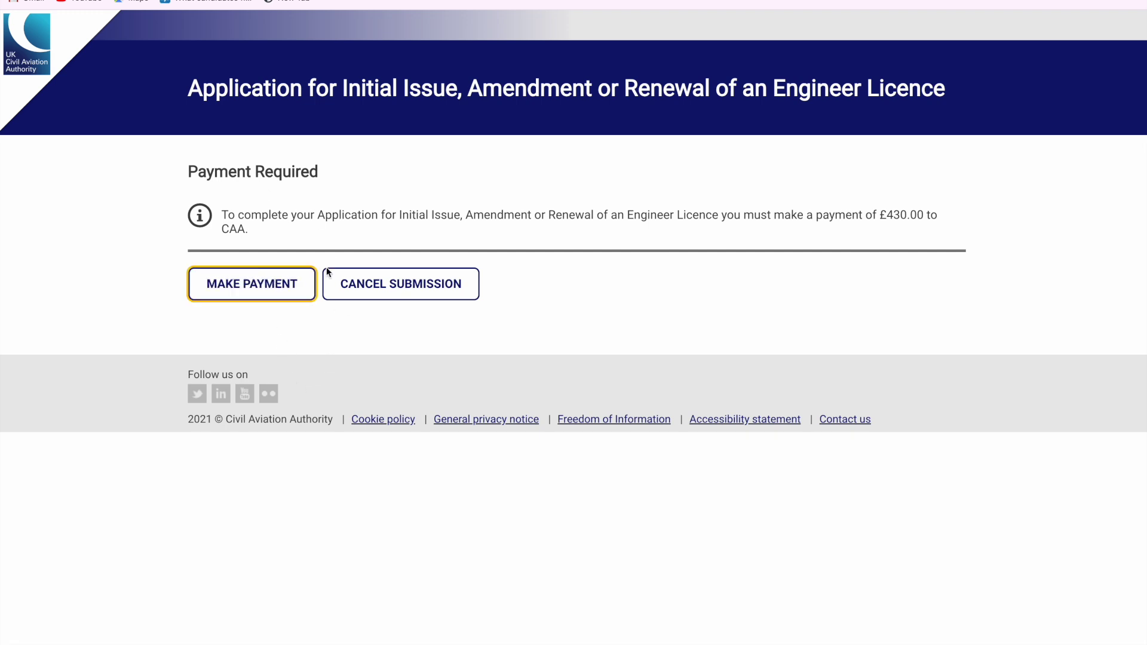
Scroll through Worldpay's £430.00 card details and billing address form
scroll(439, 149, up, 2)
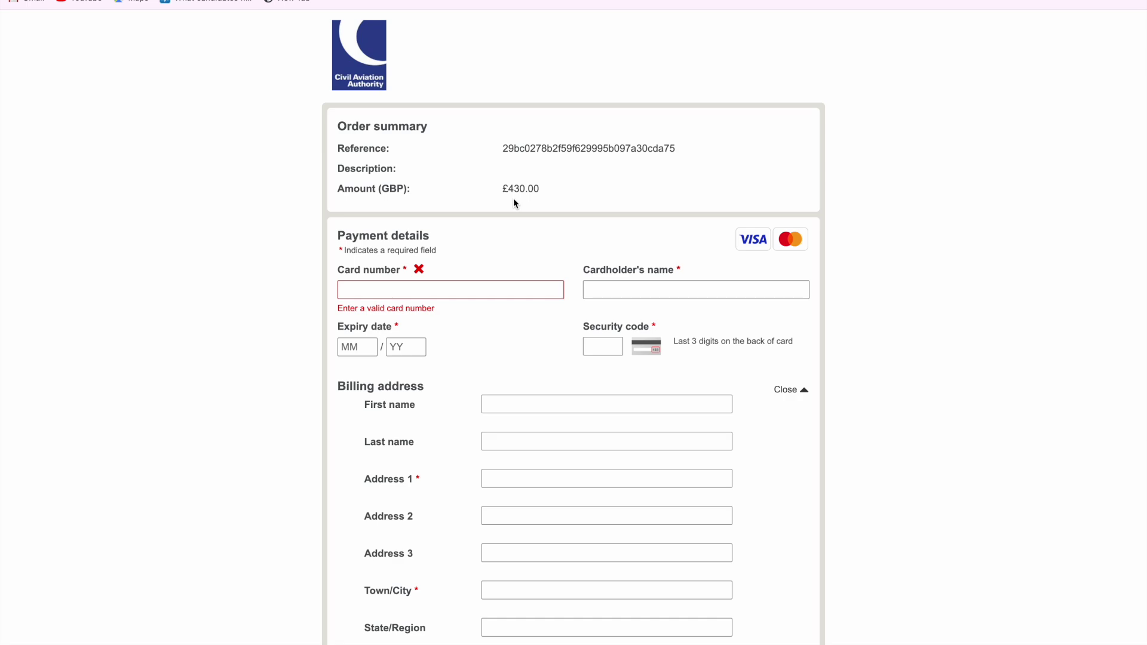
scroll(525, 226, down, 4)
scroll(524, 242, up, 1)
scroll(523, 243, up, 3)
scroll(524, 243, down, 4)
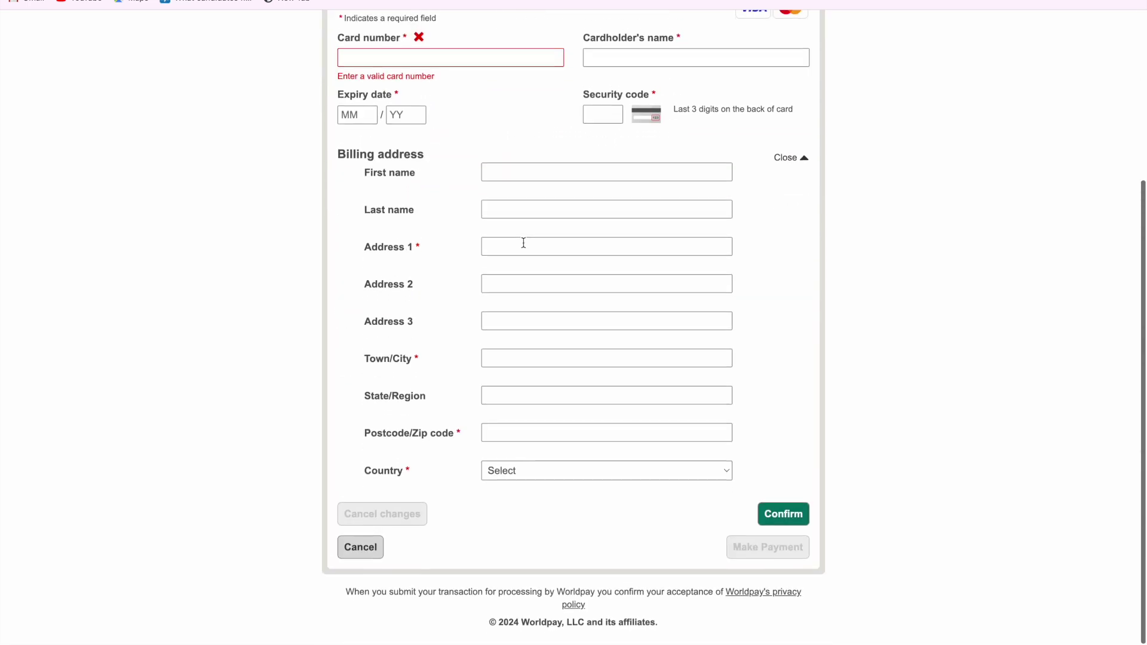
Cancel the £430.00 Worldpay payment to bring up the cancel-transaction confirmation
click(361, 548)
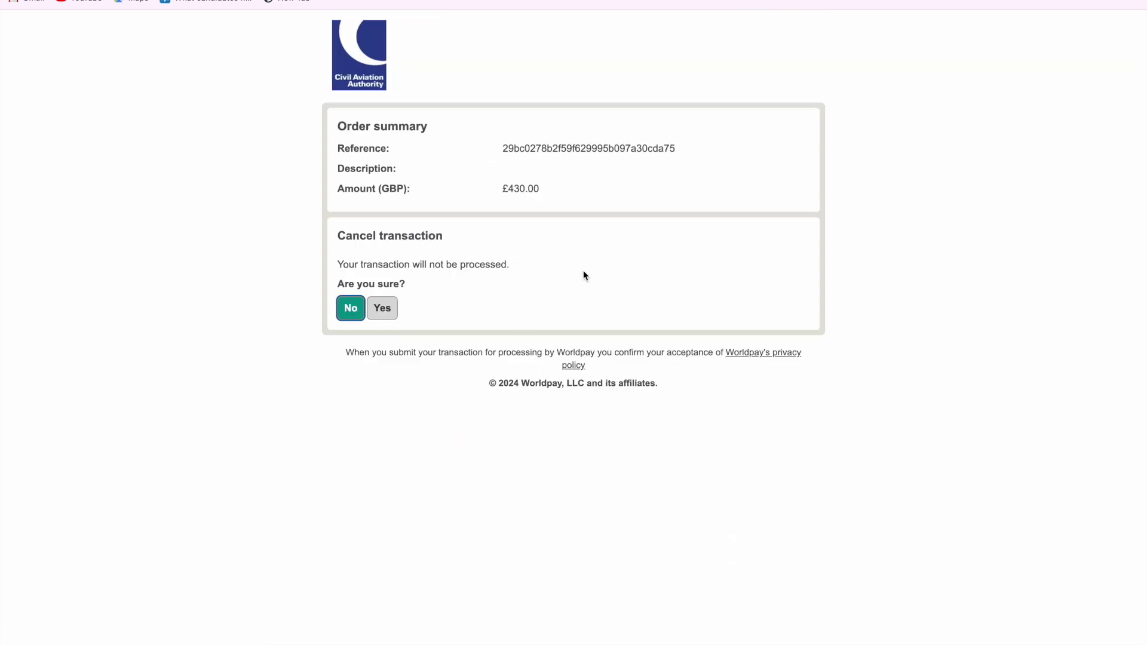